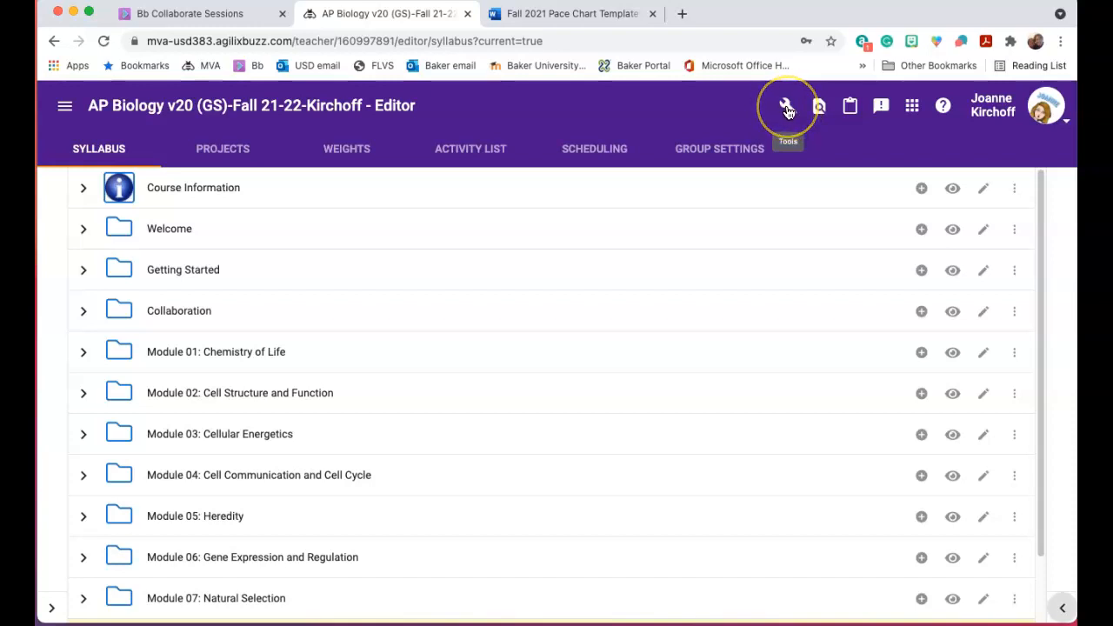
Step: Open the course settings and change the course colour to orange, #D48D1A
left_click(787, 108)
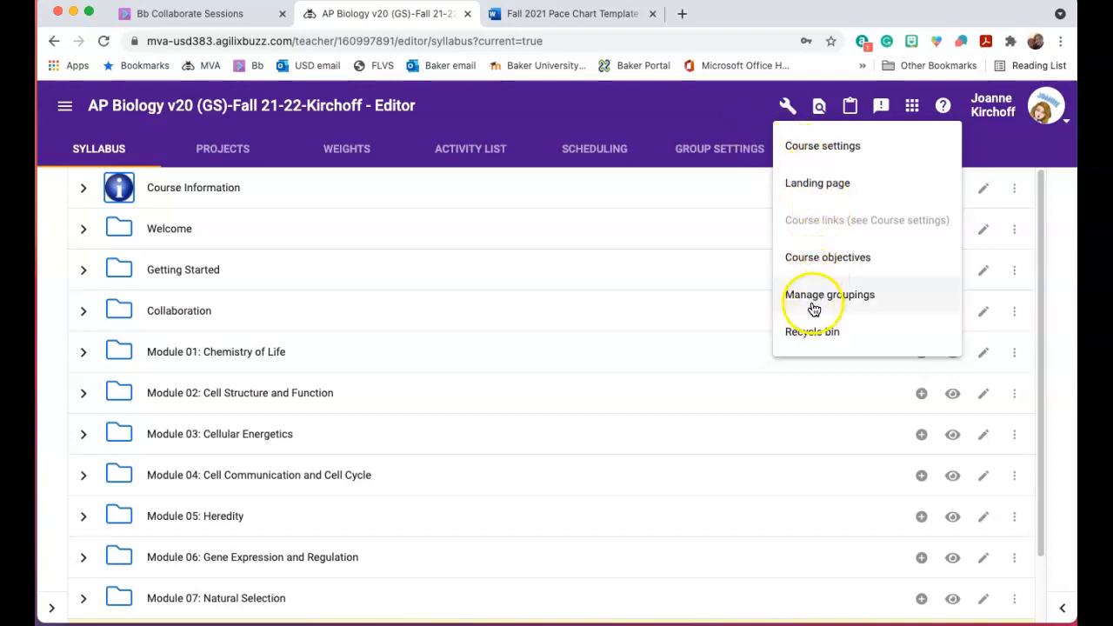
left_click(796, 148)
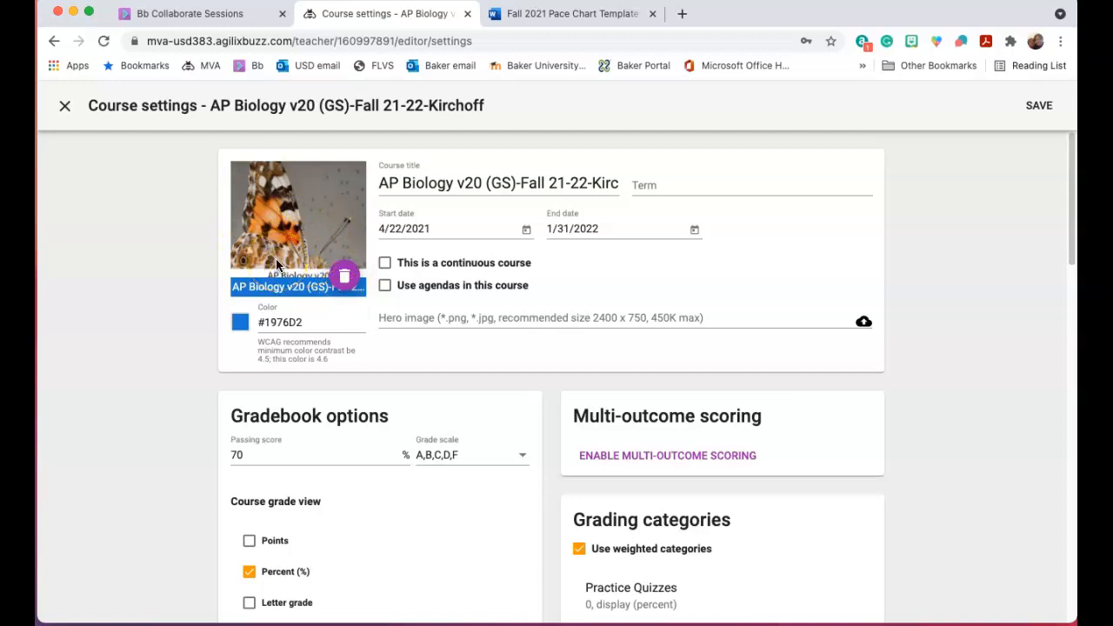
left_click(240, 325)
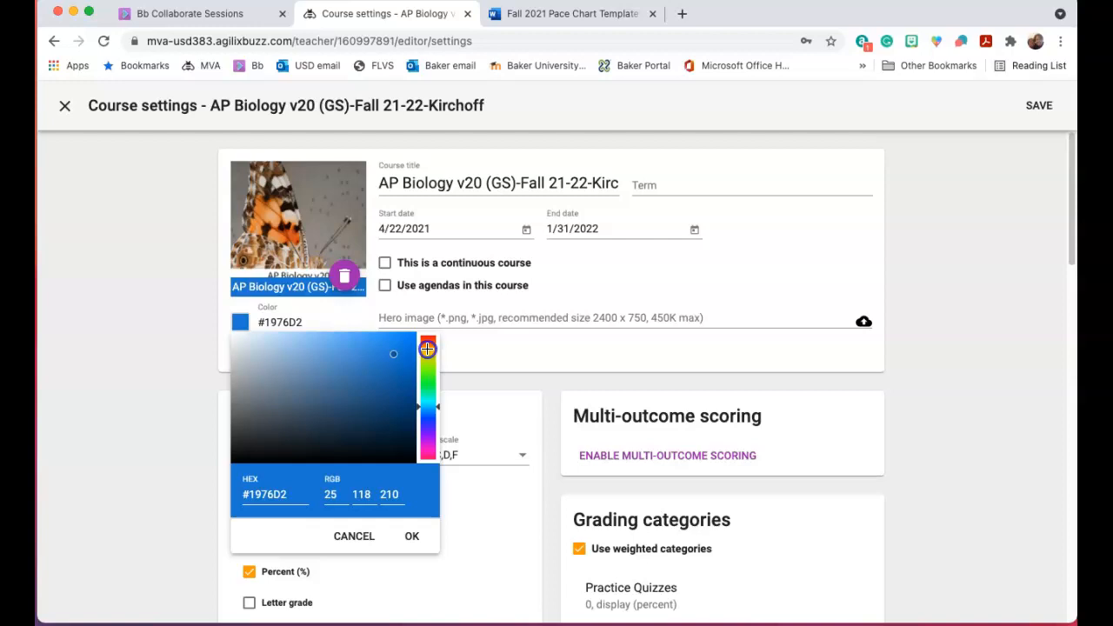
left_click(428, 348)
left_click(415, 544)
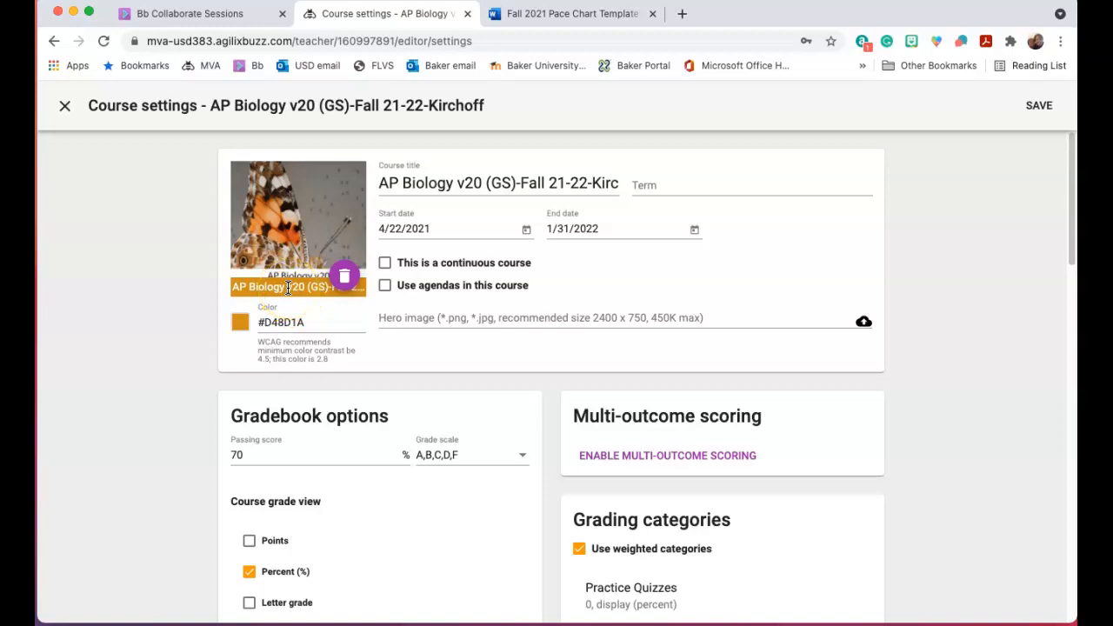
left_click(374, 363)
Step: Set the gradebook passing score to 59.5% and the gradebook grade scale to A+,A,A-,...,F
scroll(372, 371, "down", 2)
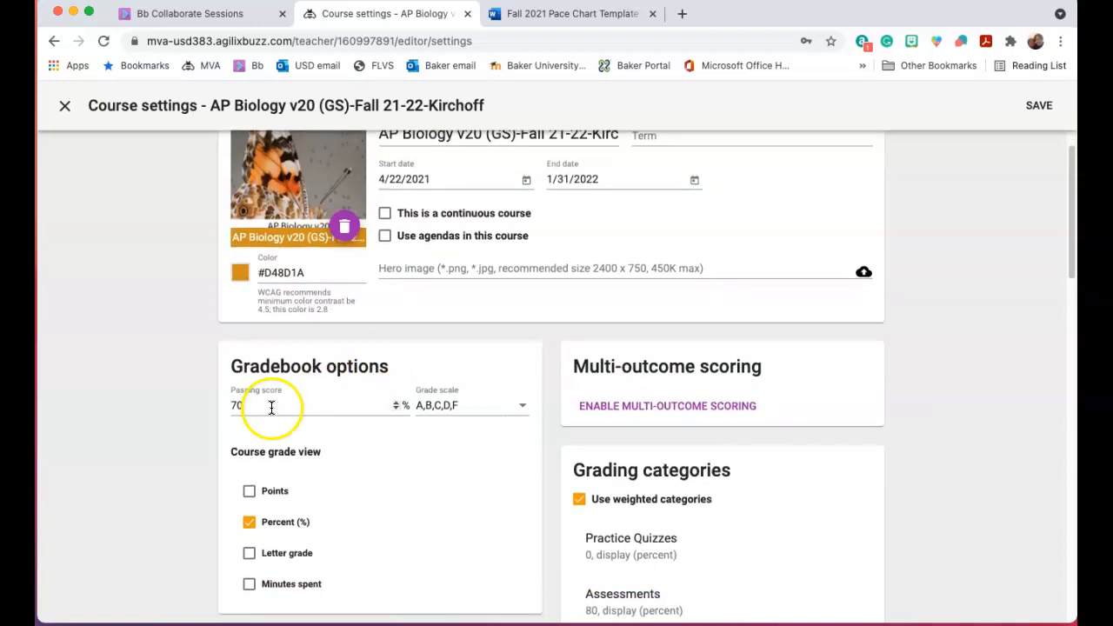
double_click(240, 404)
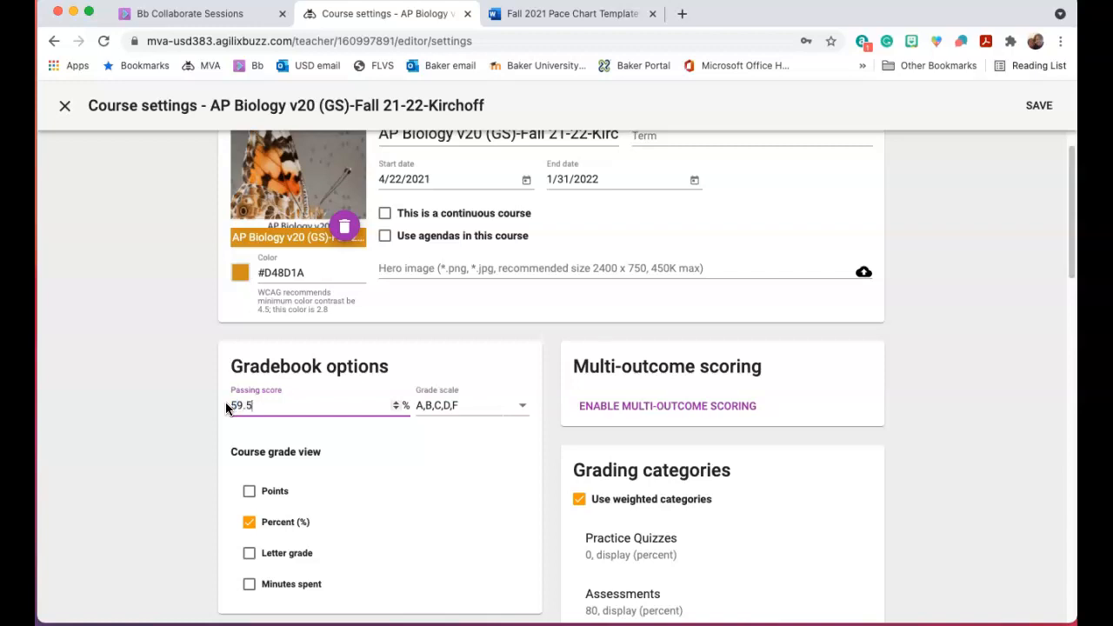
left_click(521, 406)
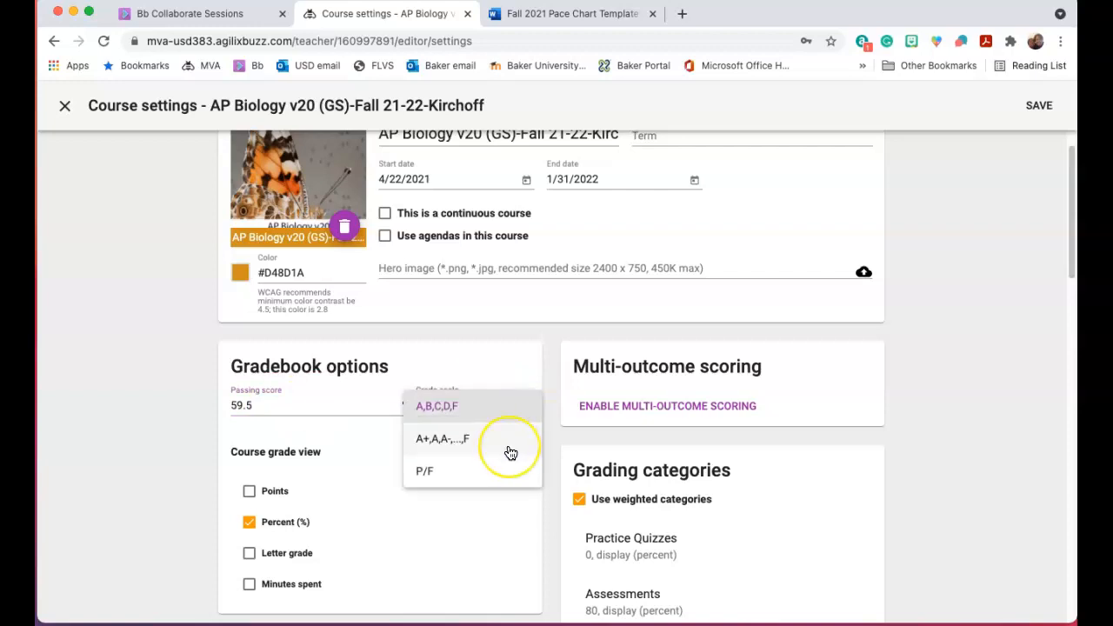
left_click(511, 451)
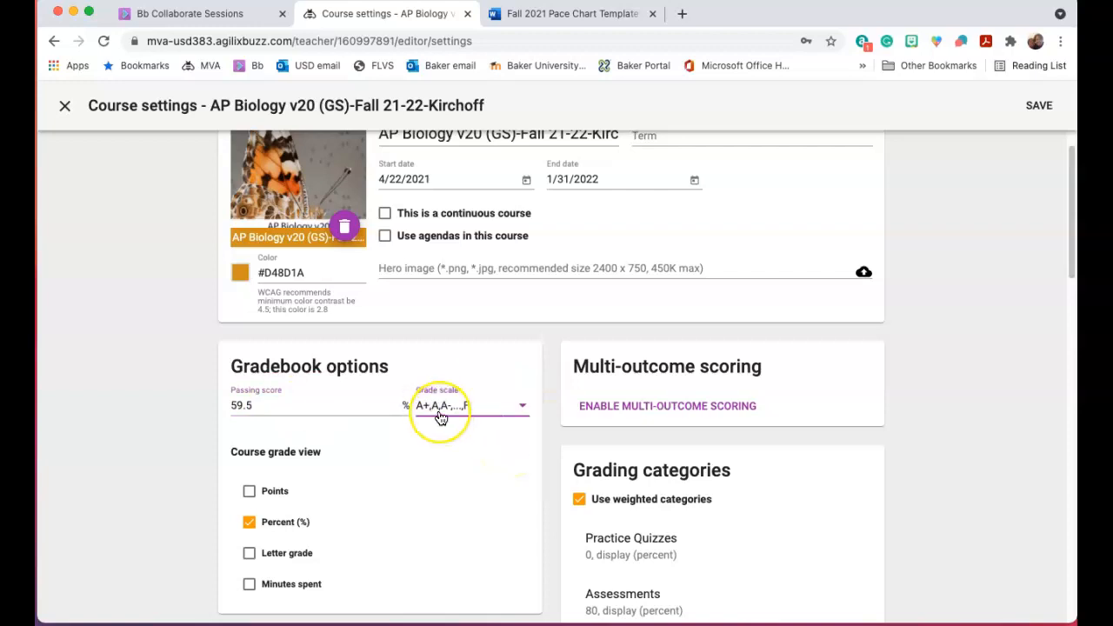
Step: Enable the letter grade in the gradebook's course grade view
scroll(426, 451, "down", 1)
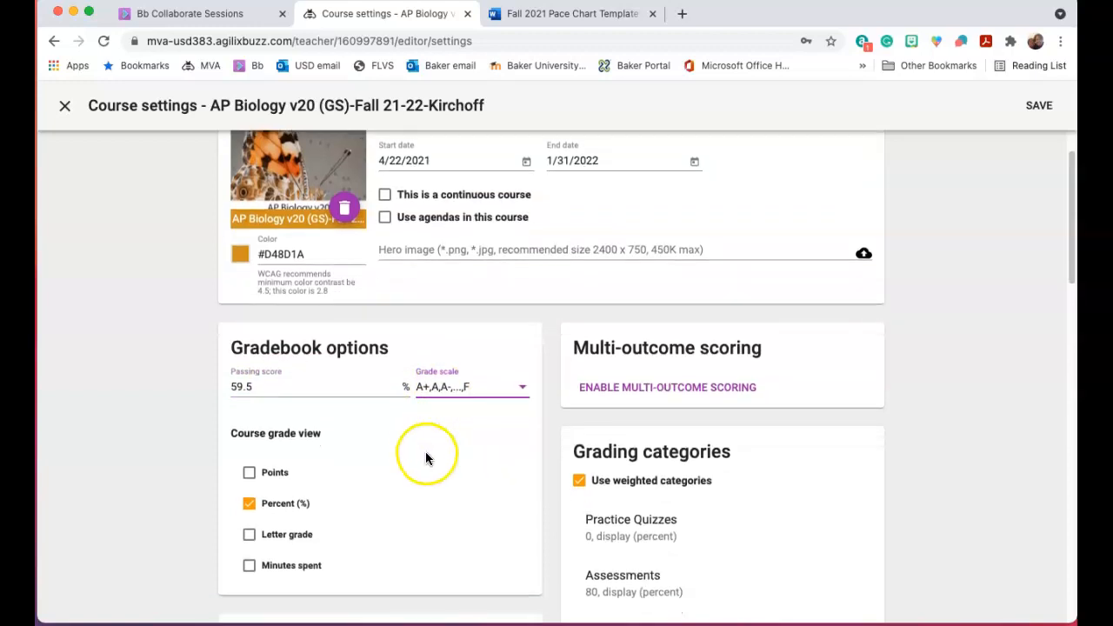
left_click(289, 516)
scroll(400, 492, "down", 1)
Step: Set the objective mastery grade scale to A+,A,A-,...,F, keeping the mastery threshold at 70%
scroll(400, 497, "down", 3)
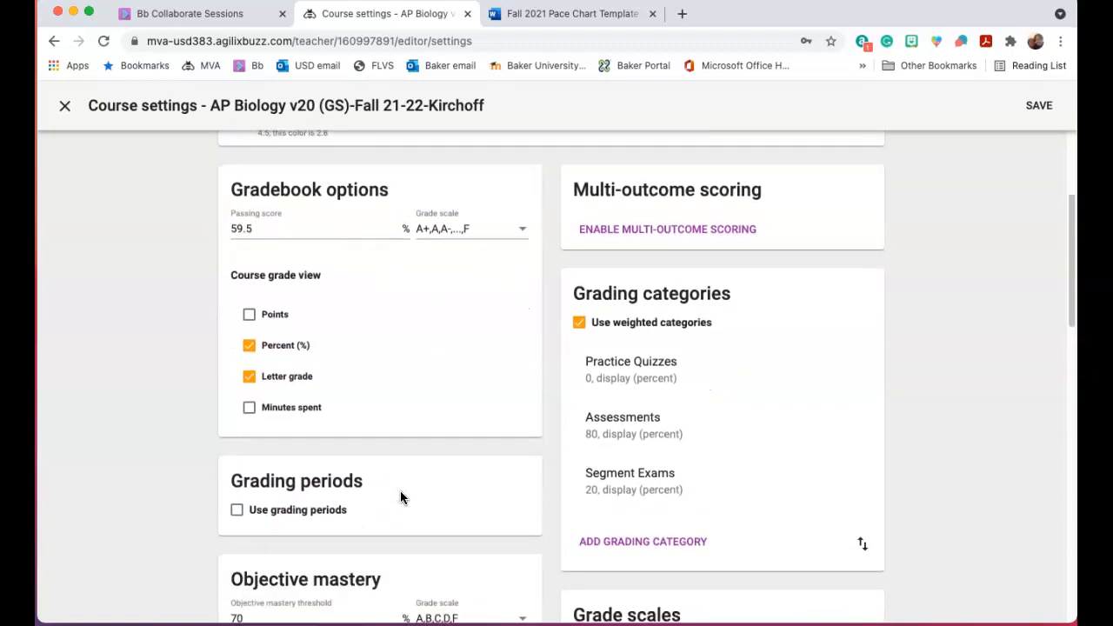
scroll(400, 498, "down", 5)
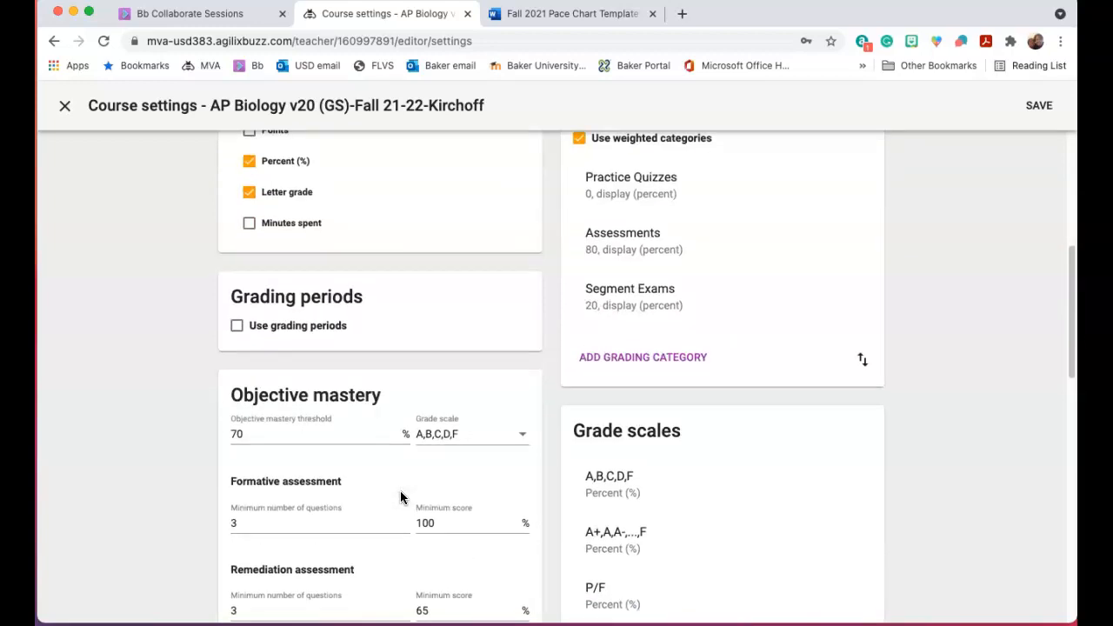
scroll(400, 498, "up", 4)
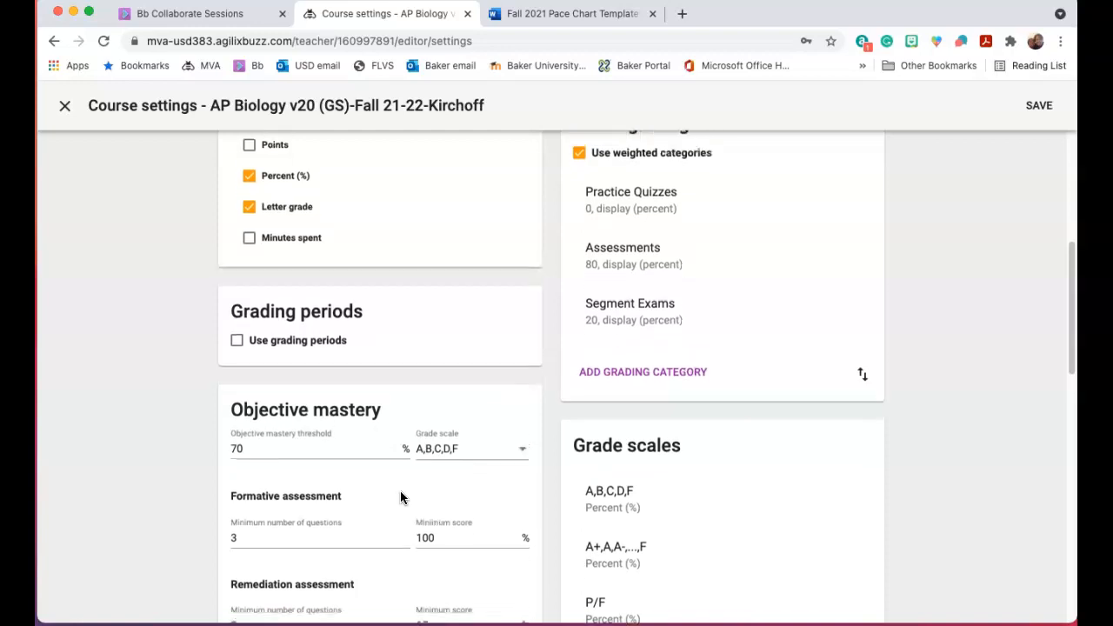
scroll(400, 498, "down", 3)
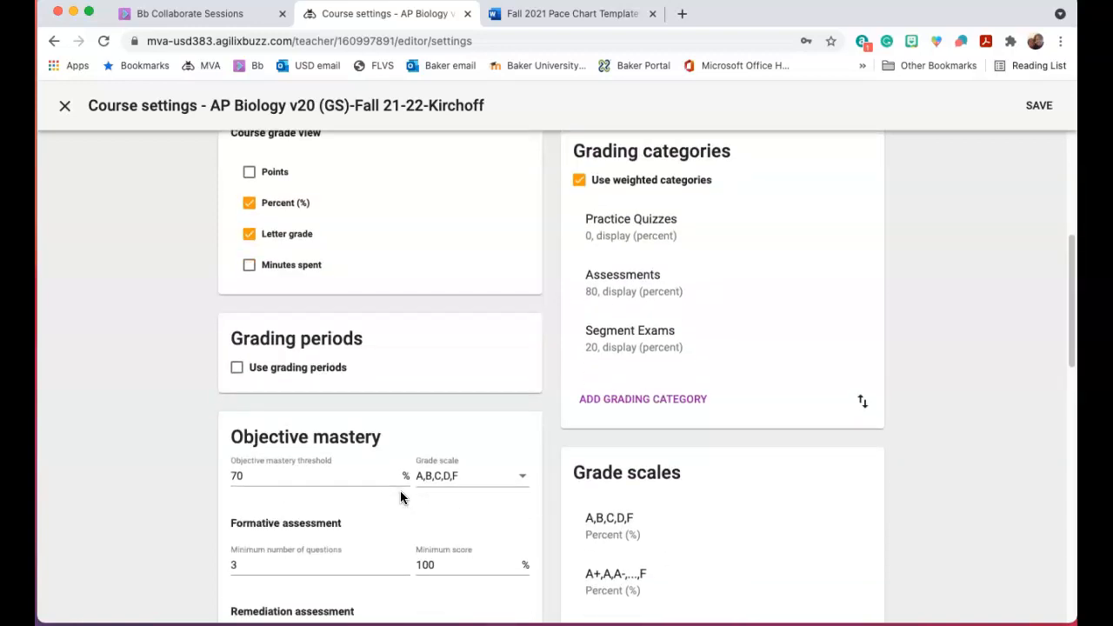
left_click(524, 477)
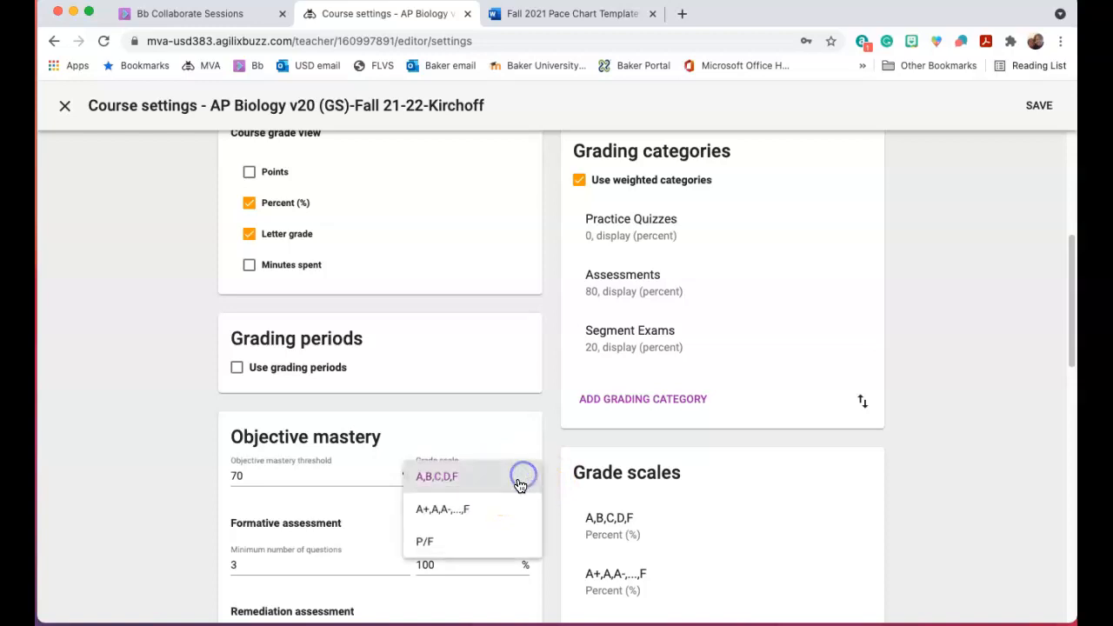
left_click(492, 502)
left_click(279, 481)
left_click_drag(279, 481, 209, 481)
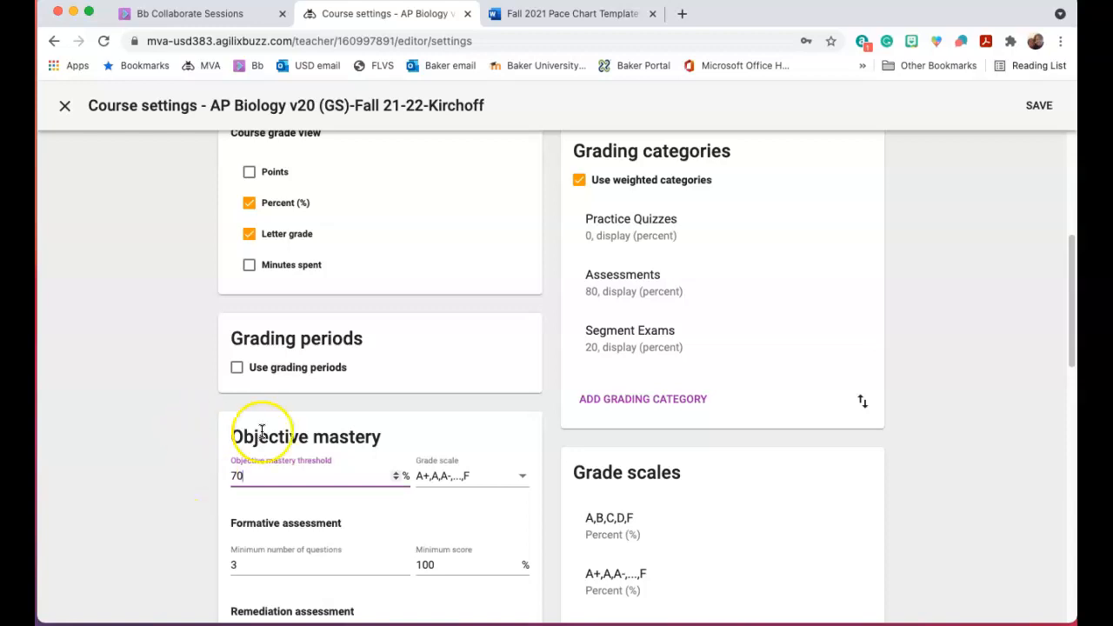
left_click(304, 471)
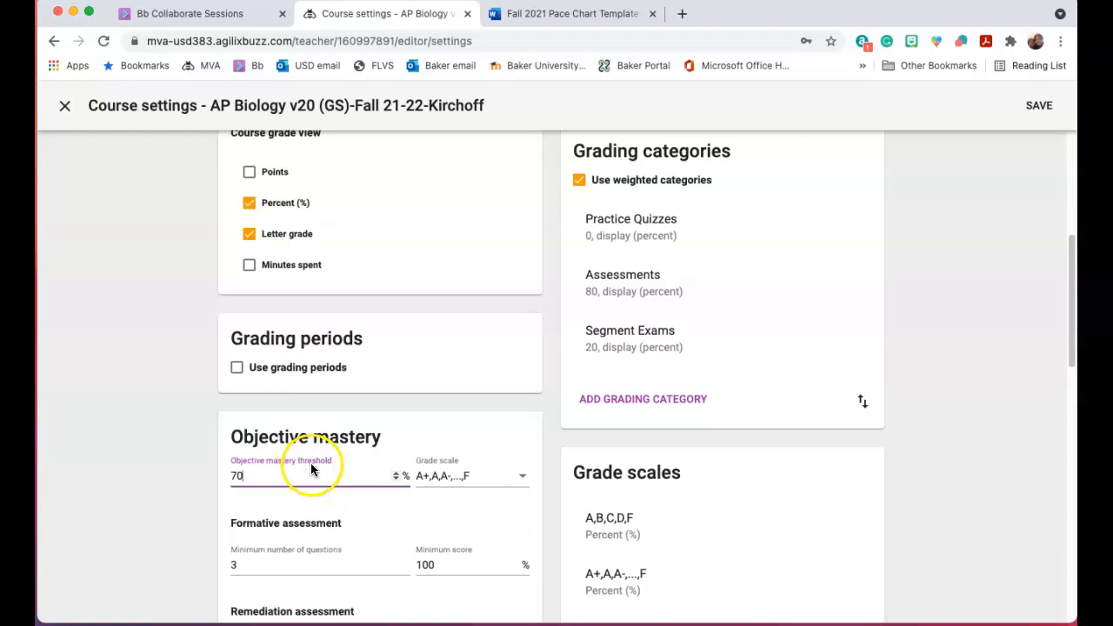
Step: Open the A+,A,A-,...,F grade scale for editing and set the minimum percent to 97.5 for A+ and 92.5 for A
scroll(321, 360, "up", 5)
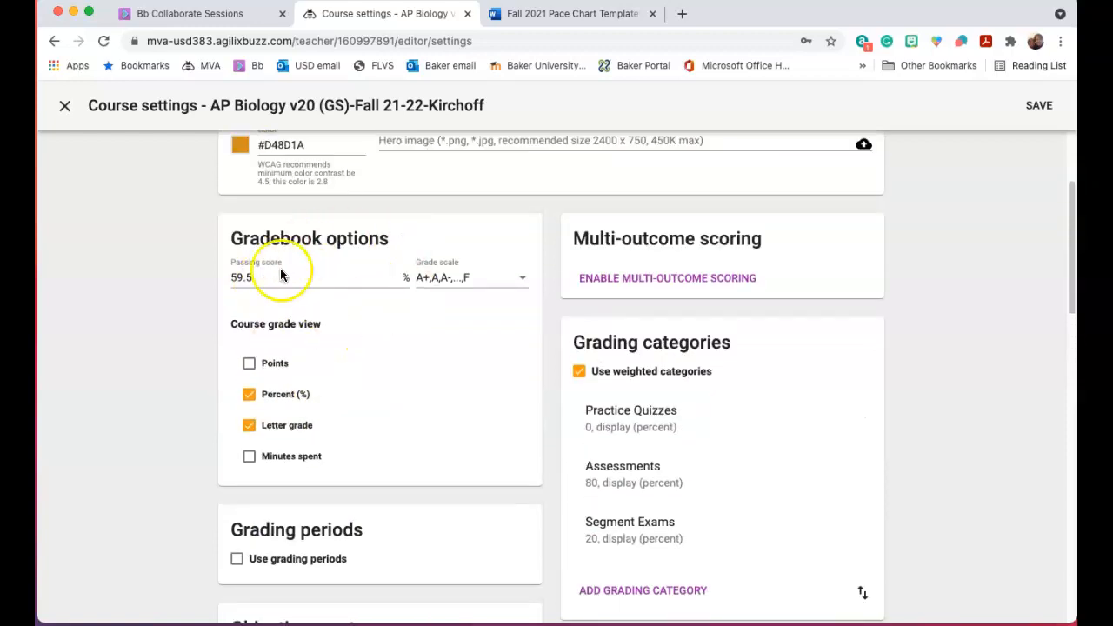
scroll(392, 415, "down", 8)
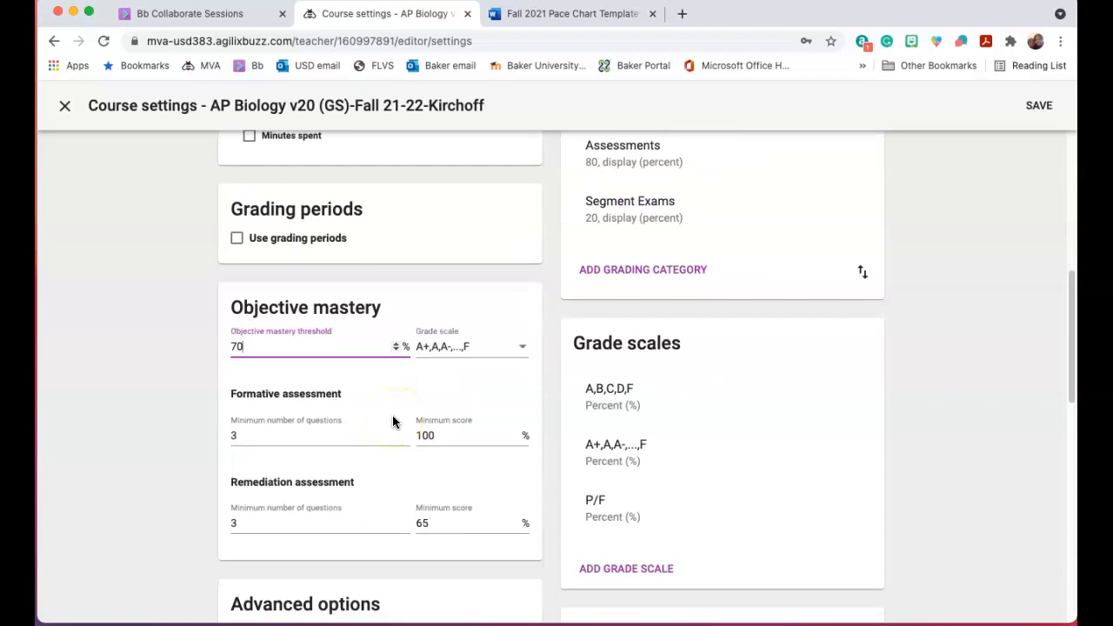
scroll(392, 414, "down", 1)
left_click(428, 421)
left_click(641, 430)
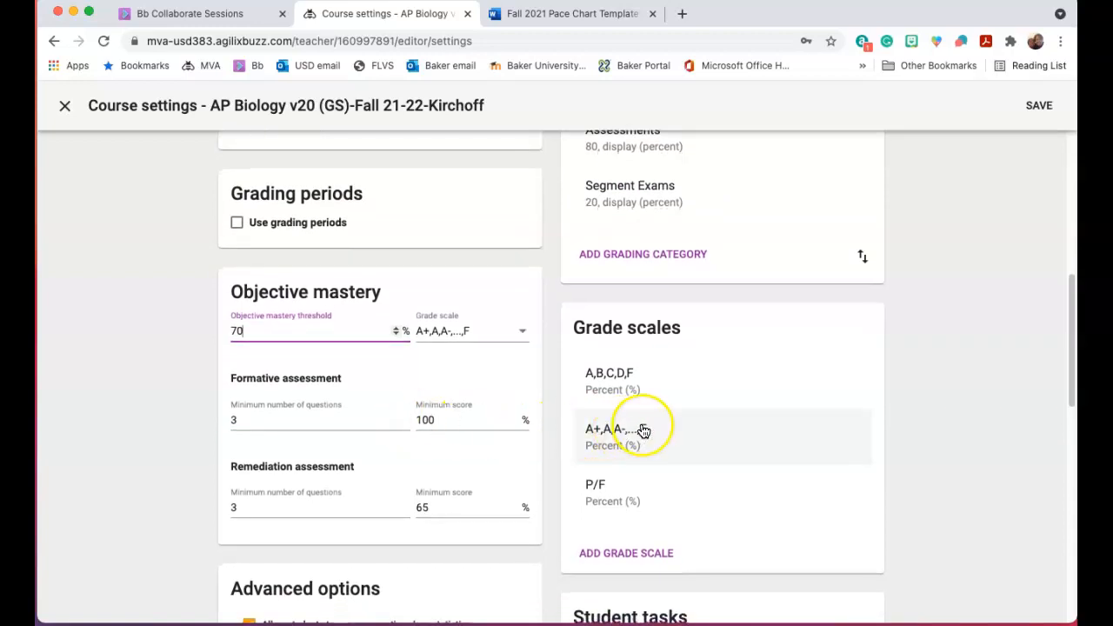
left_click(623, 437)
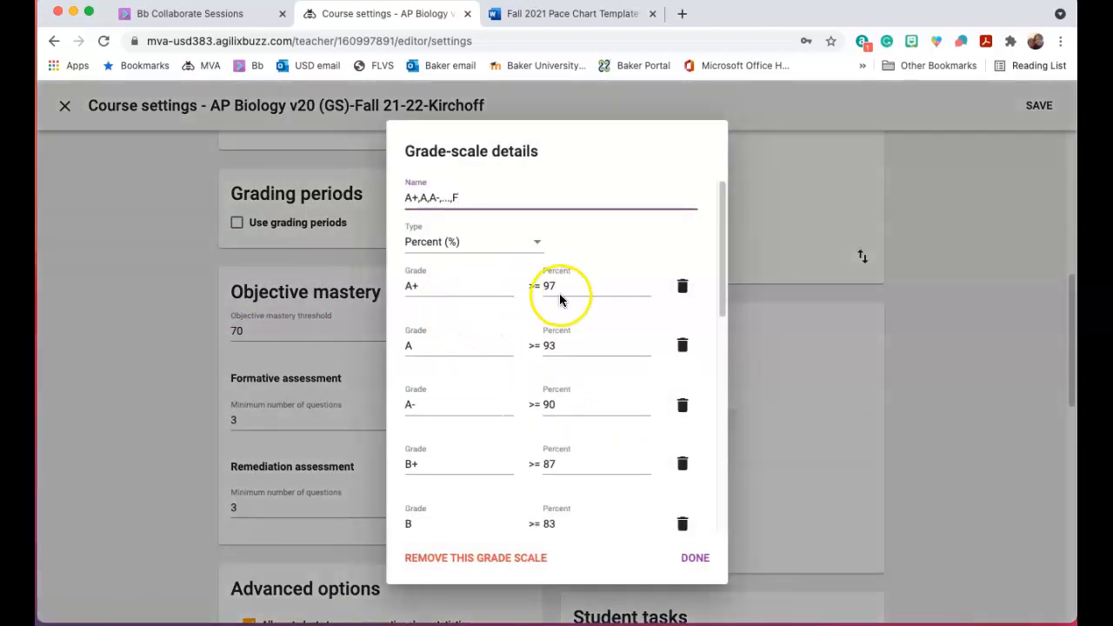
left_click(562, 289)
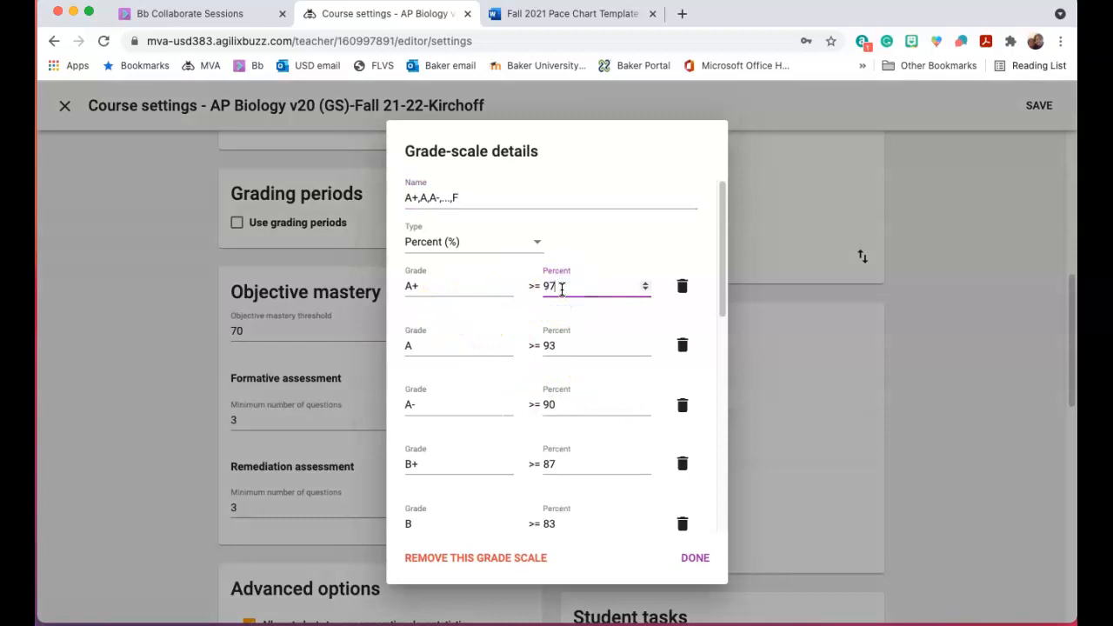
type(".5")
double_click(553, 346)
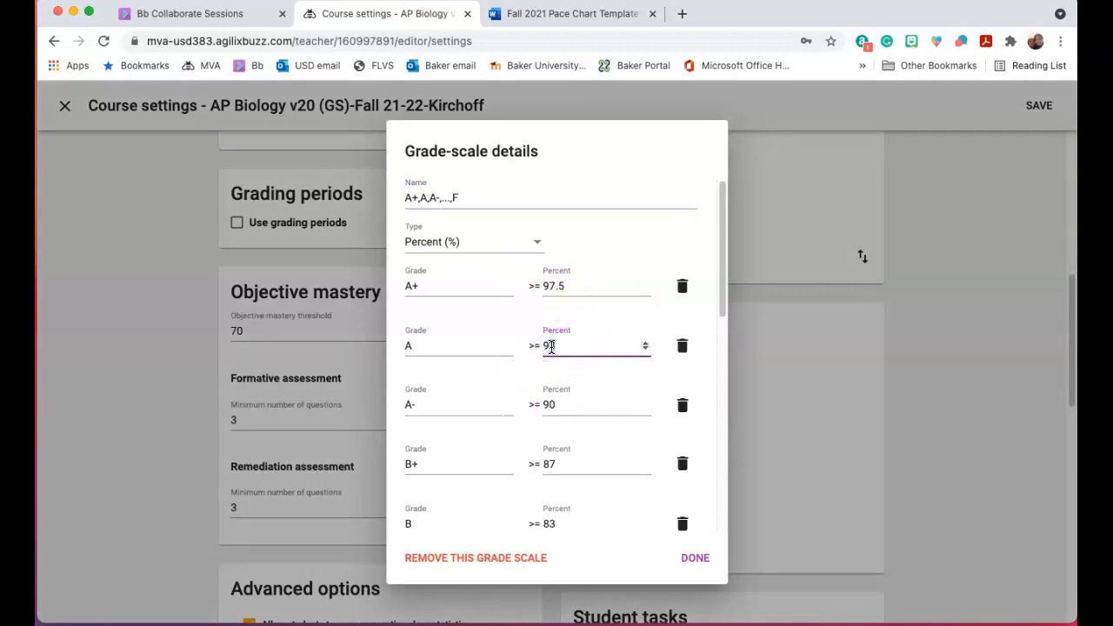
type("92.5")
Step: Set the grade scale's minimum percent to 89.5 for A- and 87.5 for B+
double_click(548, 403)
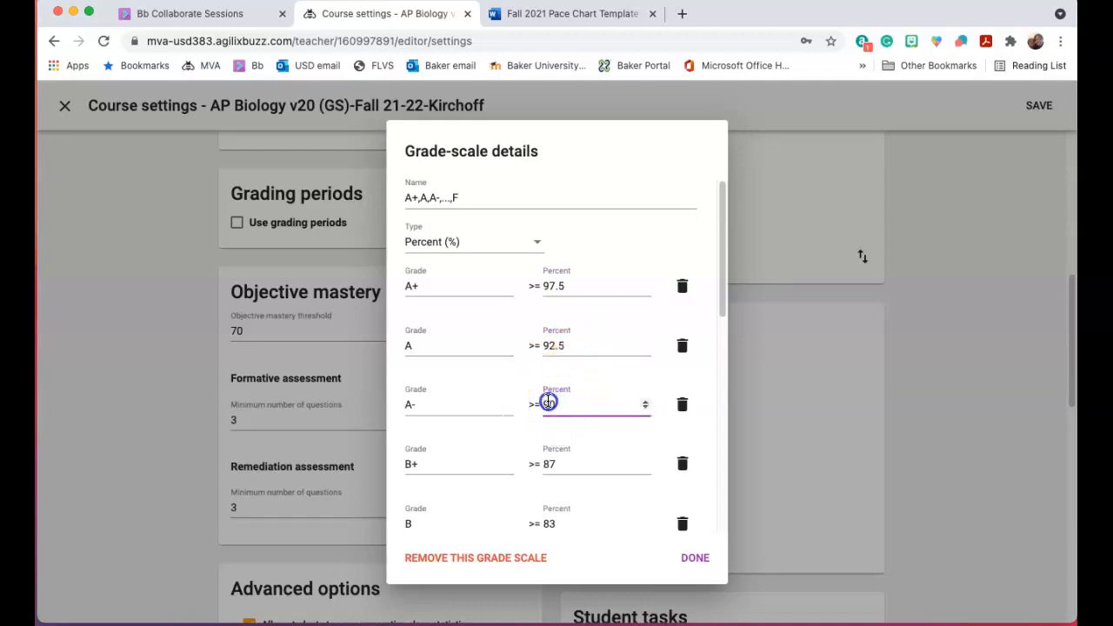
left_click_drag(556, 405, 546, 406)
type("8")
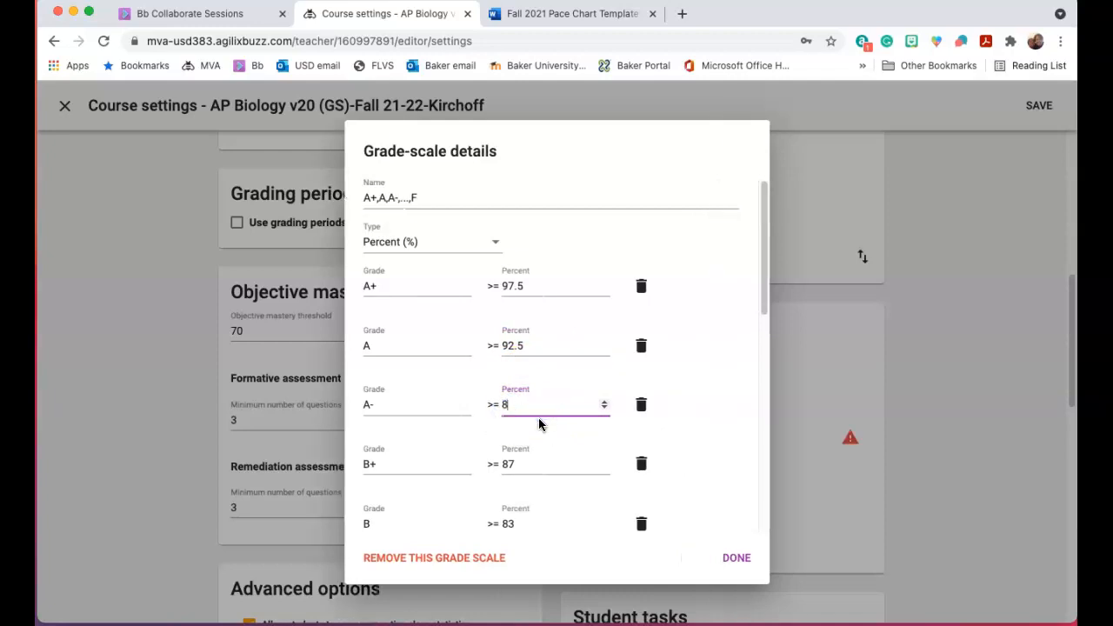
type("9.5")
left_click(564, 464)
type(".5")
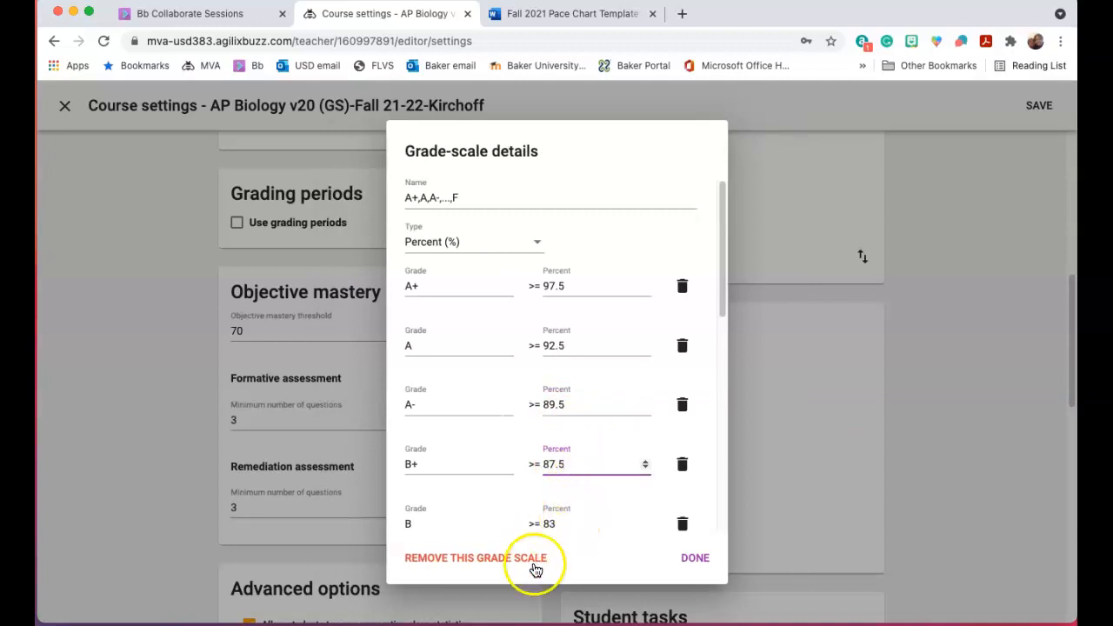
Step: Set the grade scale's minimum percent to 82.5 for B and 79.5 for B-
scroll(557, 530, "down", 1)
double_click(557, 529)
left_click(553, 472)
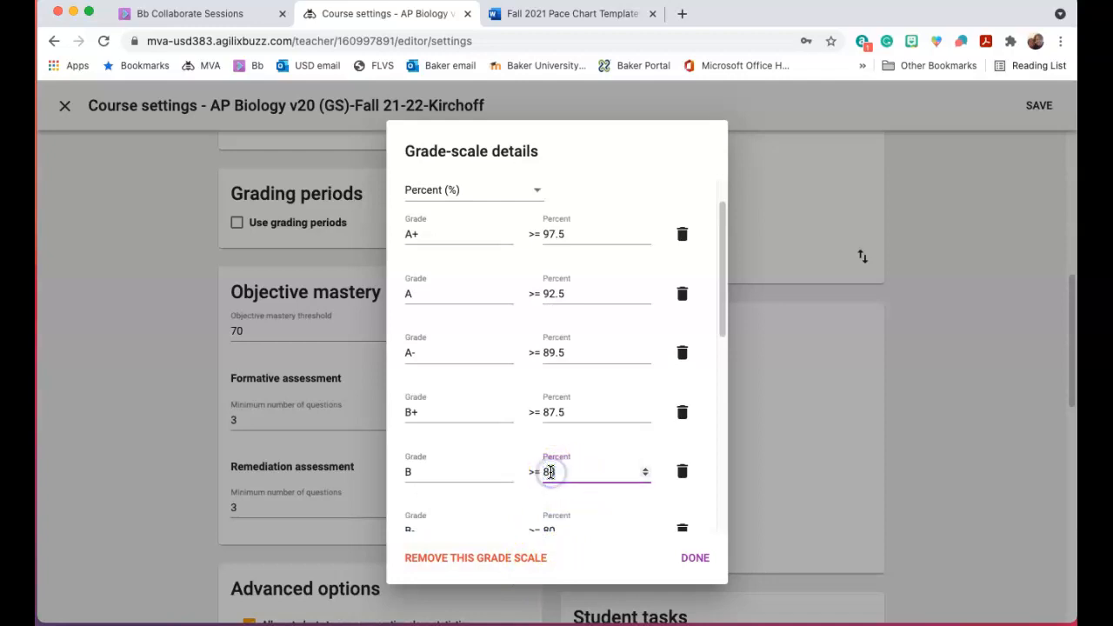
key("BackSpace")
type("2.5")
scroll(594, 488, "down", 1)
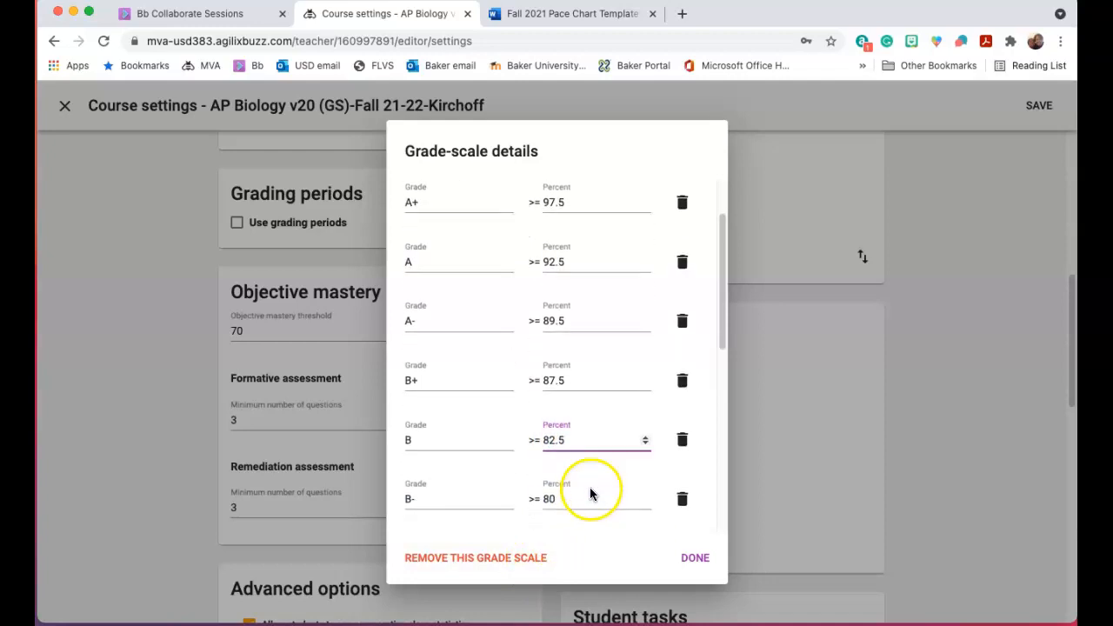
left_click(557, 468)
double_click(545, 467)
type("79.5")
Step: Set the grade scale's minimum percent to 77.5 for C+ and 72.5 for C
scroll(596, 497, "down", 1)
left_click(581, 488)
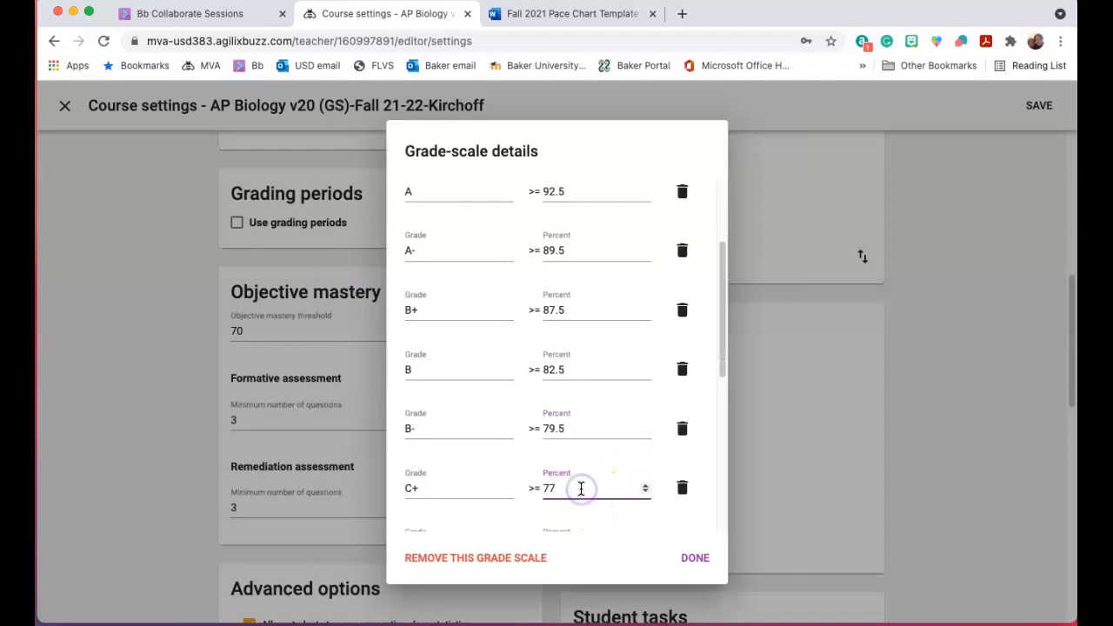
type(".5")
scroll(584, 495, "down", 4)
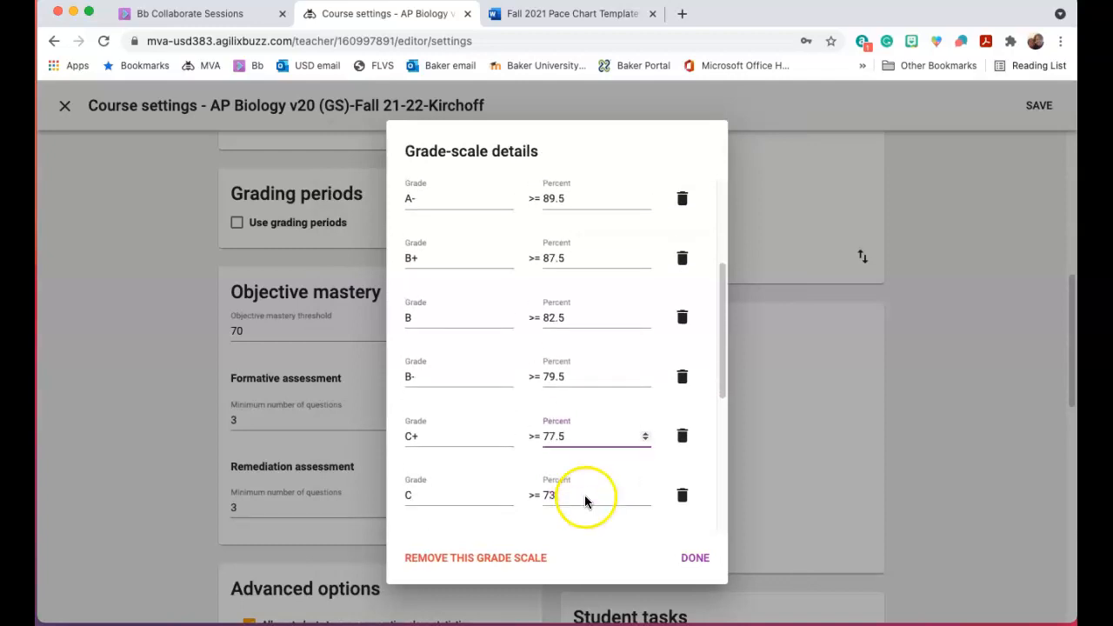
left_click(560, 380)
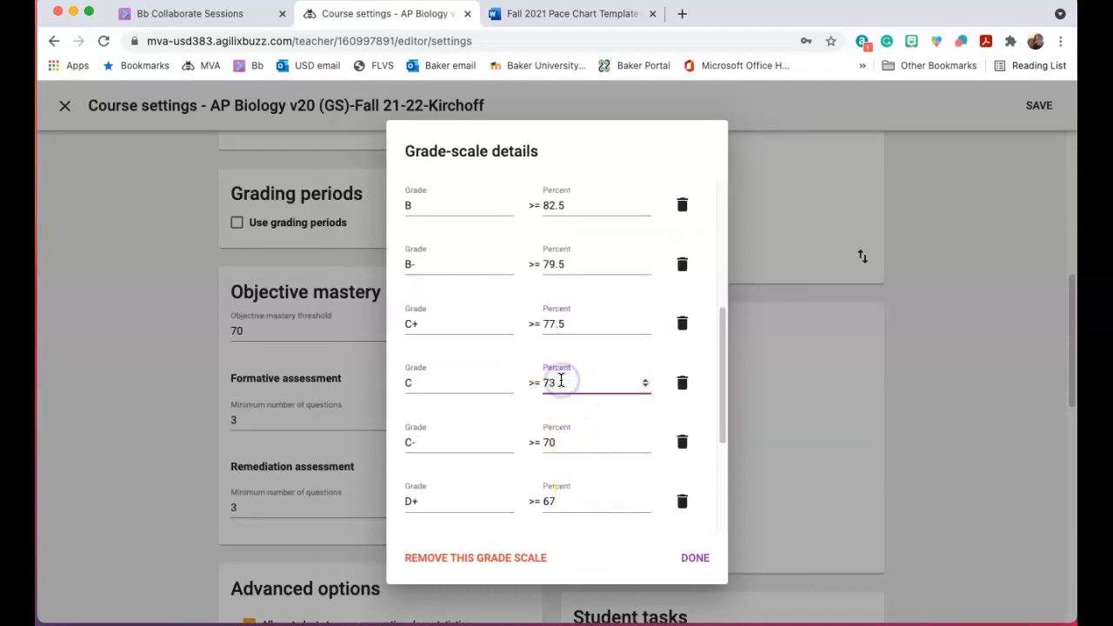
key("BackSpace")
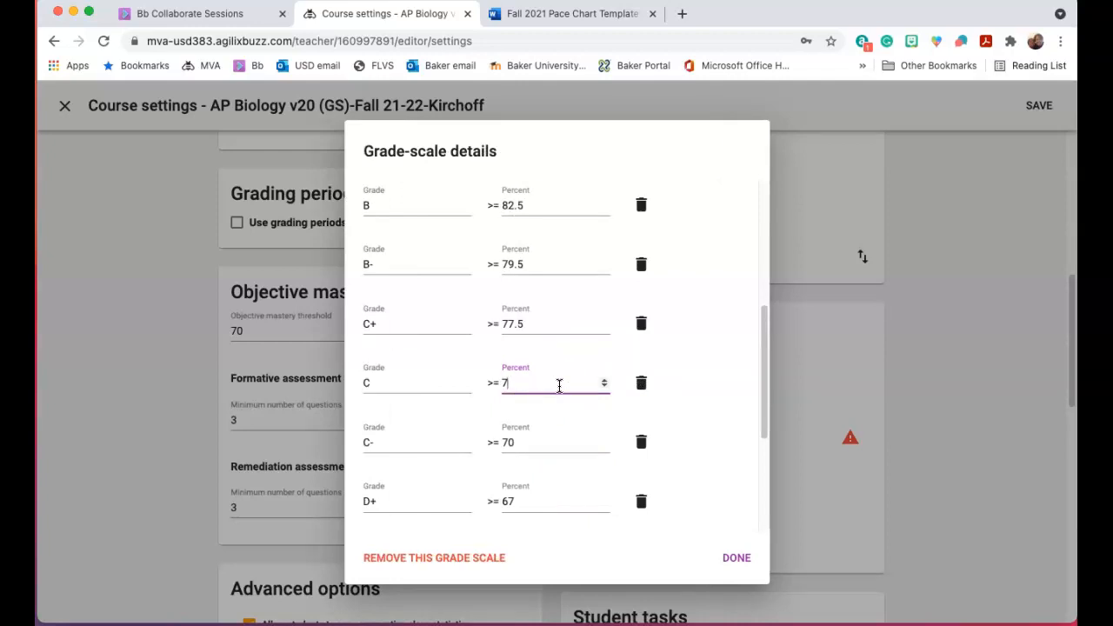
type("2")
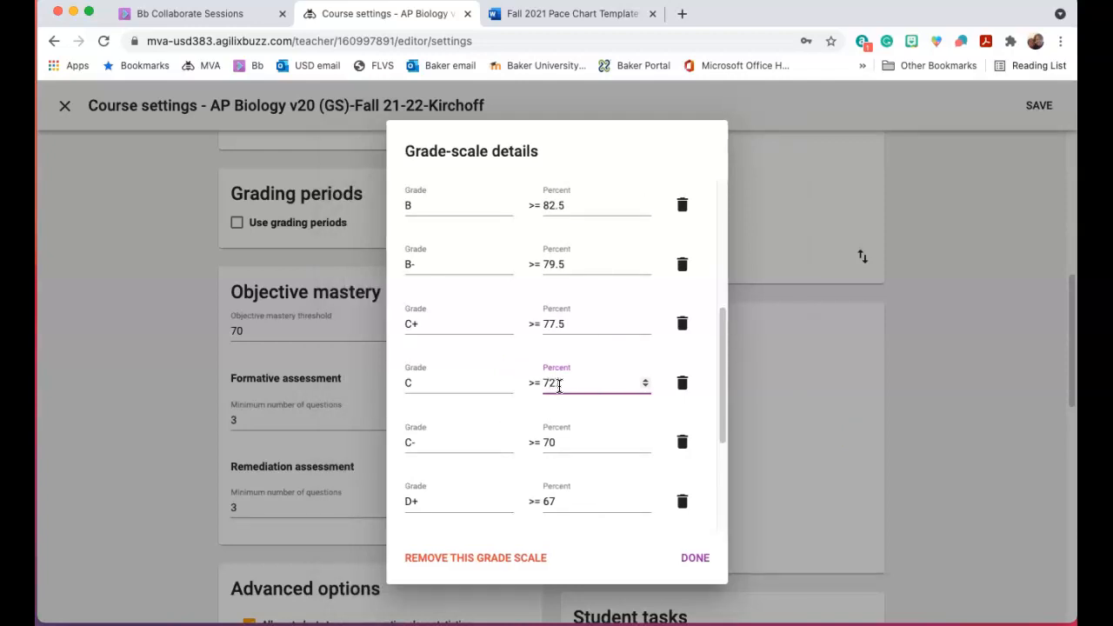
type(".5")
Step: Set the grade scale's minimum percent to 69.5 for C- and 67.5 for D+
left_click(549, 442)
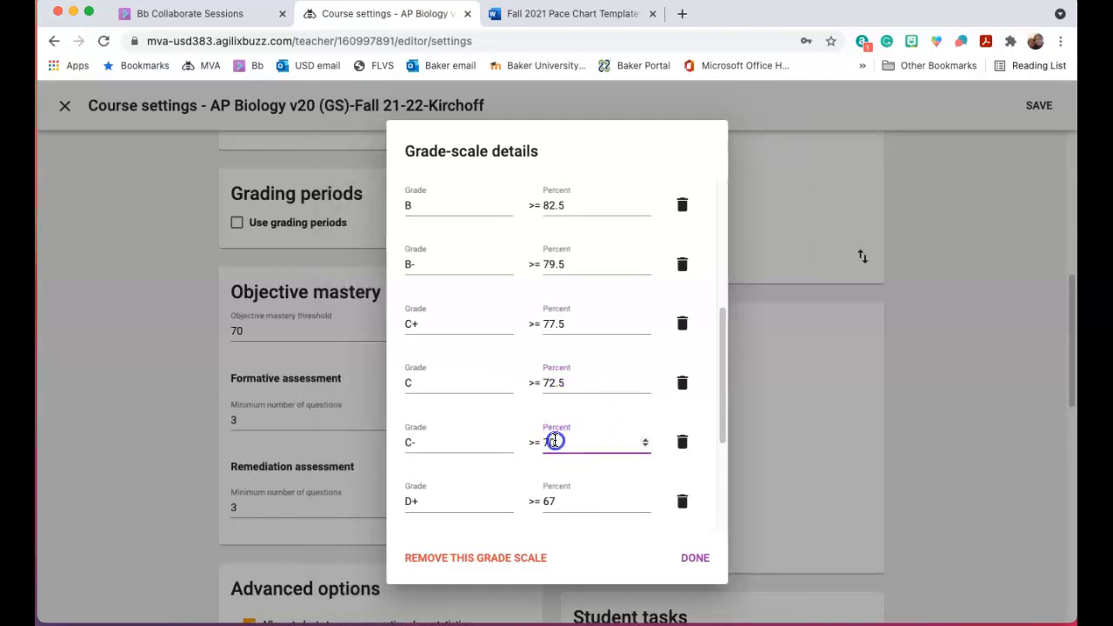
type("6")
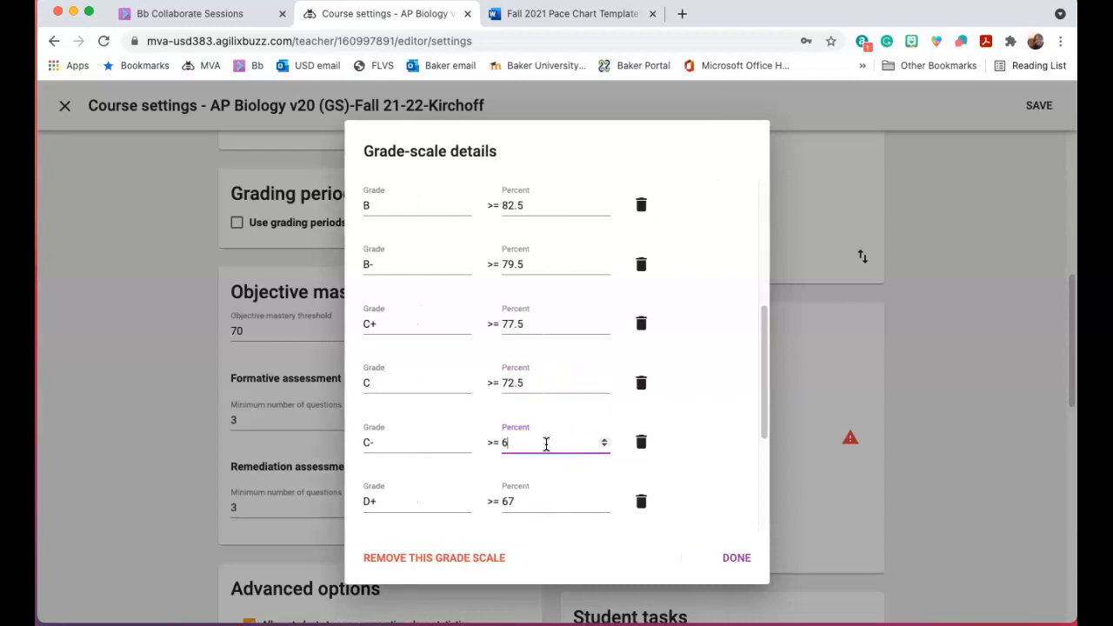
type("9.5")
left_click(555, 502)
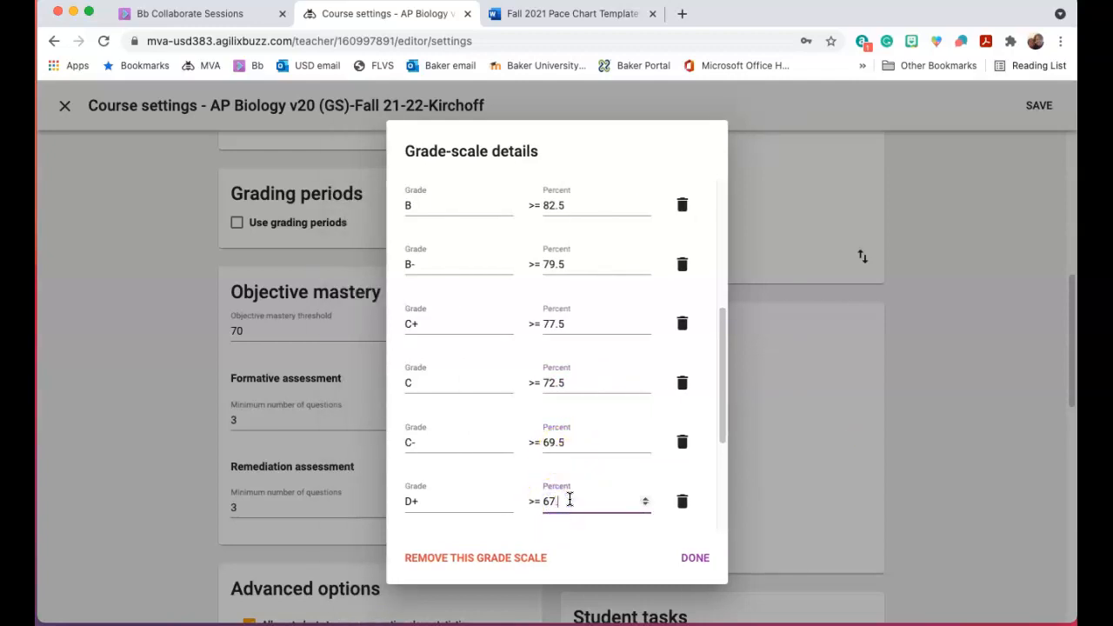
key("BackSpace")
key("BackSpace")
key("BackSpace")
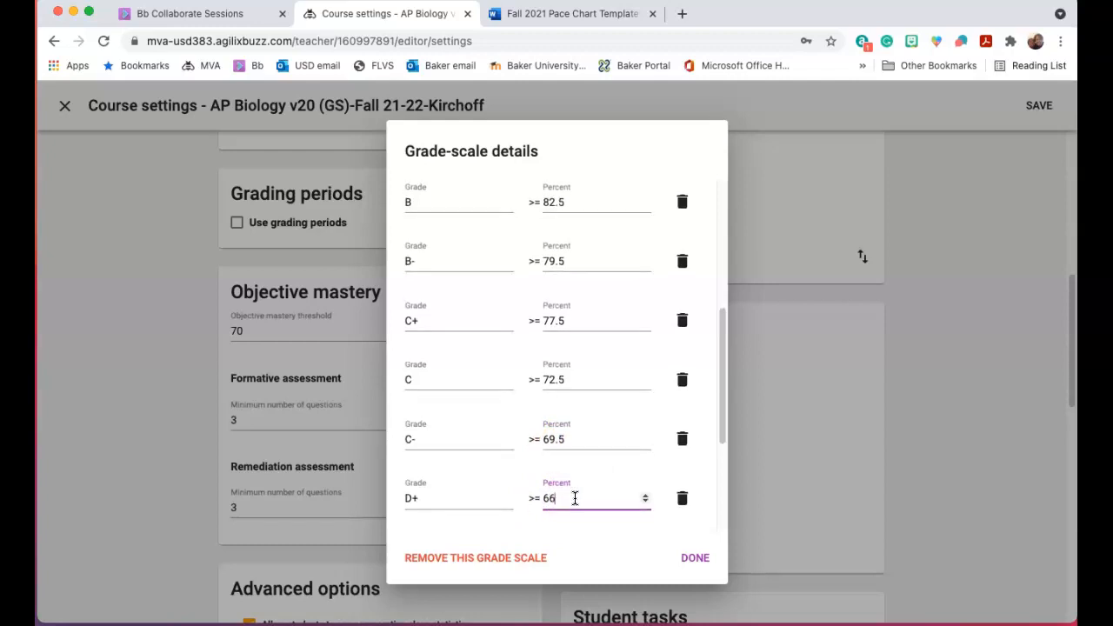
type("4")
scroll(573, 499, "down", 2)
left_click(565, 421)
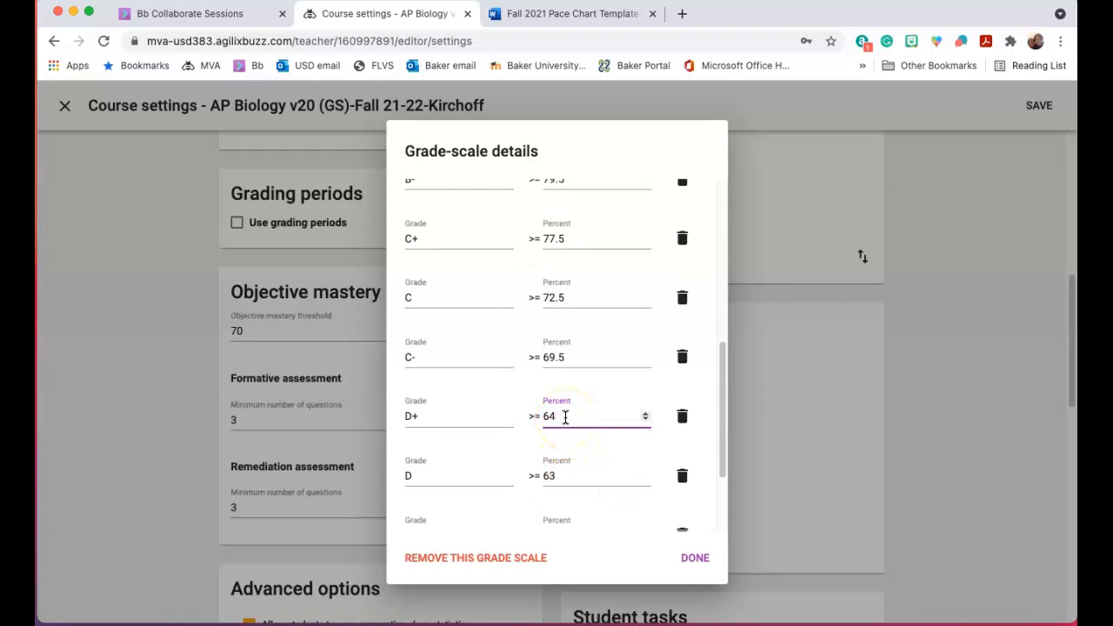
key("BackSpace")
type("7.5")
Step: Set the grade scale's minimum percent to 62.5 for D and 59.5 for D-
left_click_drag(560, 479, 547, 479)
type("62")
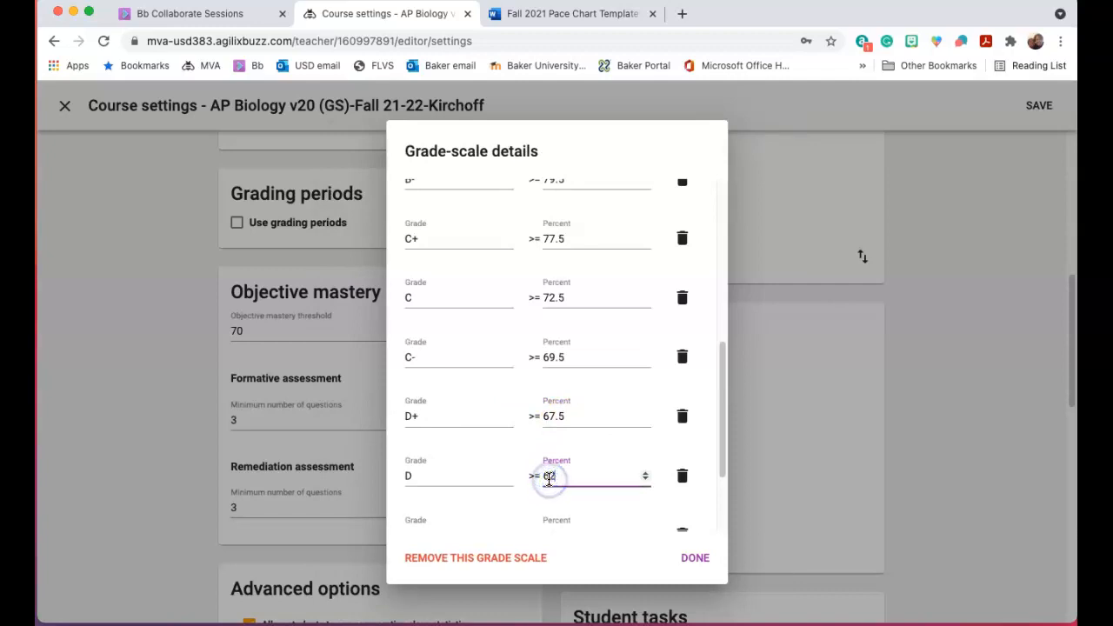
type(".5")
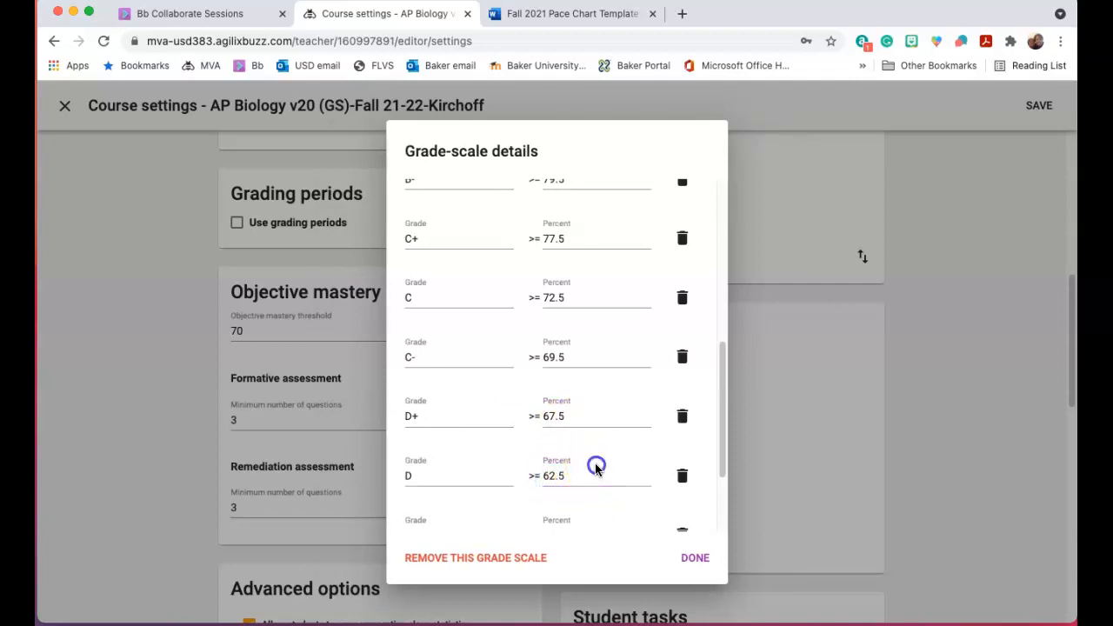
scroll(584, 487, "down", 1)
scroll(584, 487, "down", 3)
left_click_drag(565, 404, 544, 406)
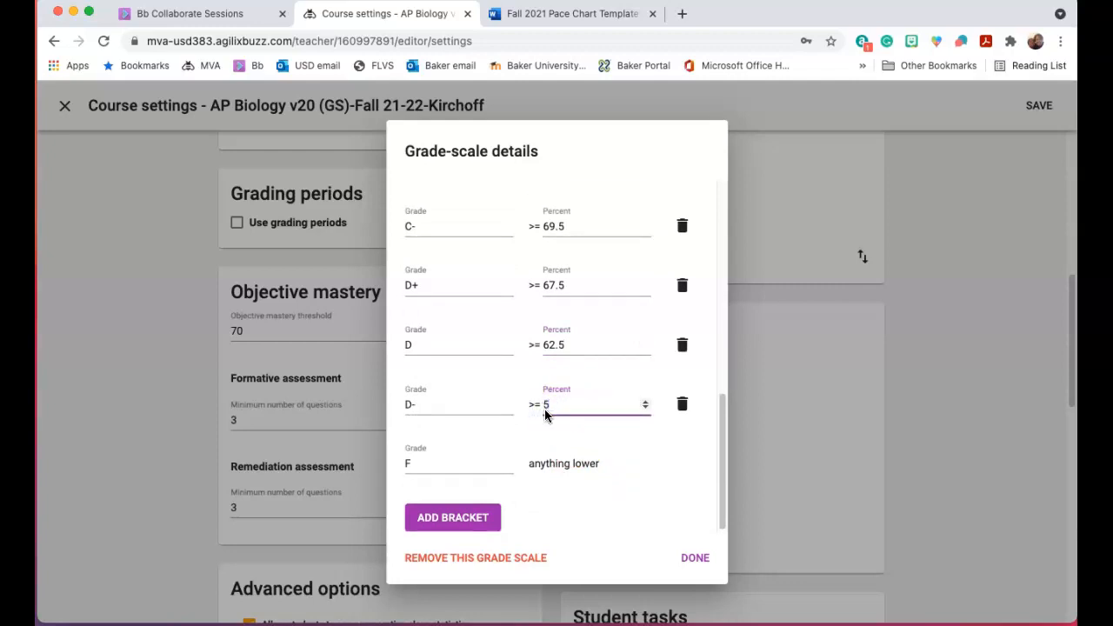
type("59.5")
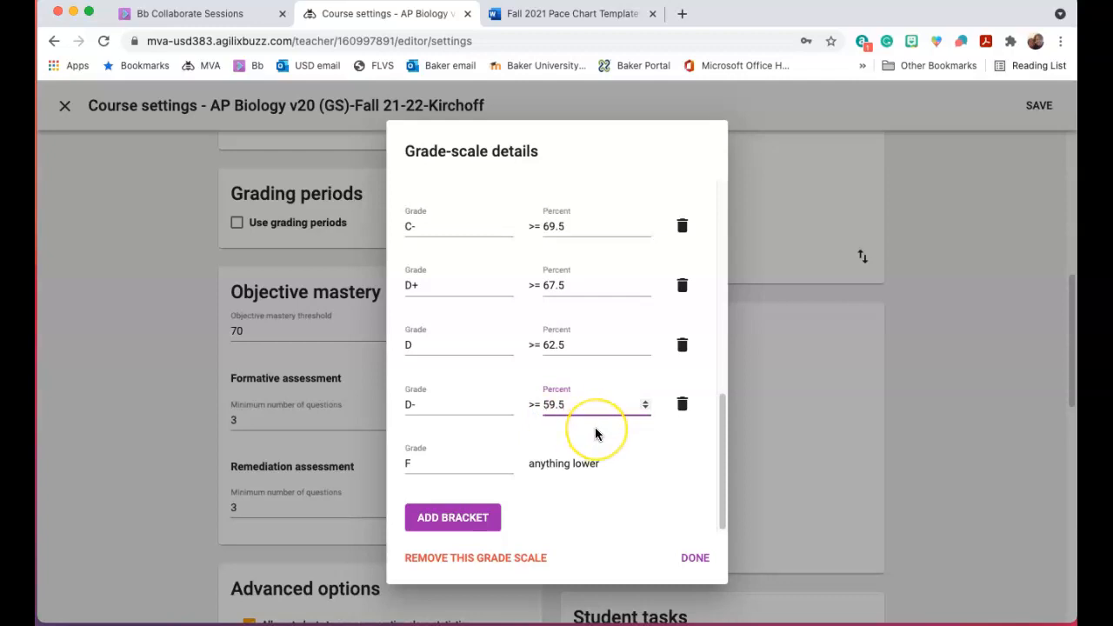
Step: Review the percent cutoffs from A+ down to D- and confirm the grade scale
scroll(596, 432, "up", 10)
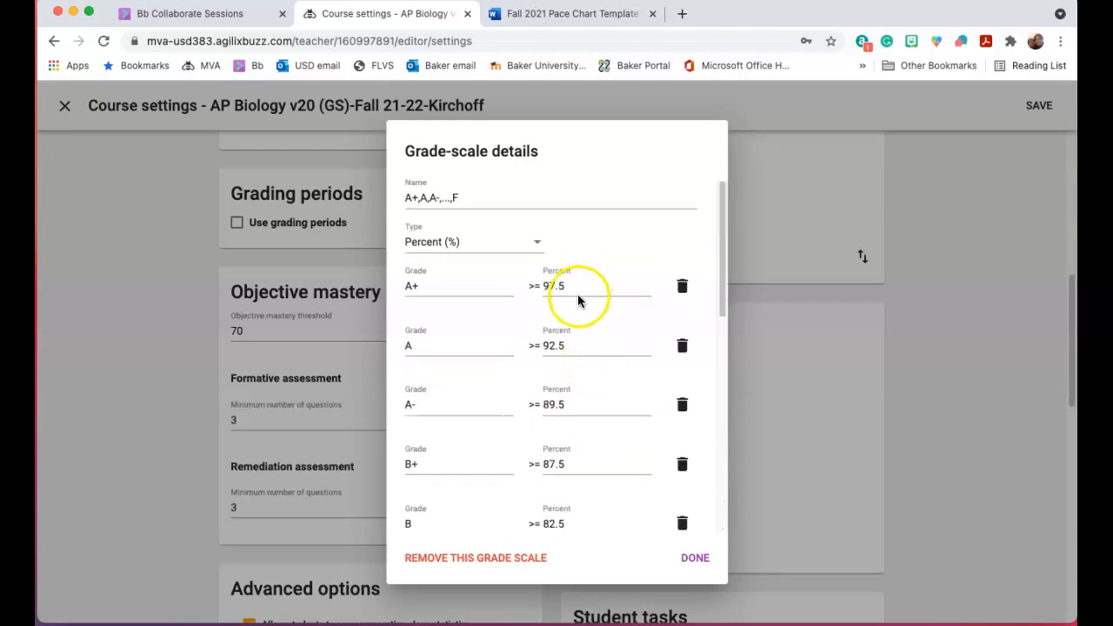
scroll(569, 405, "down", 3)
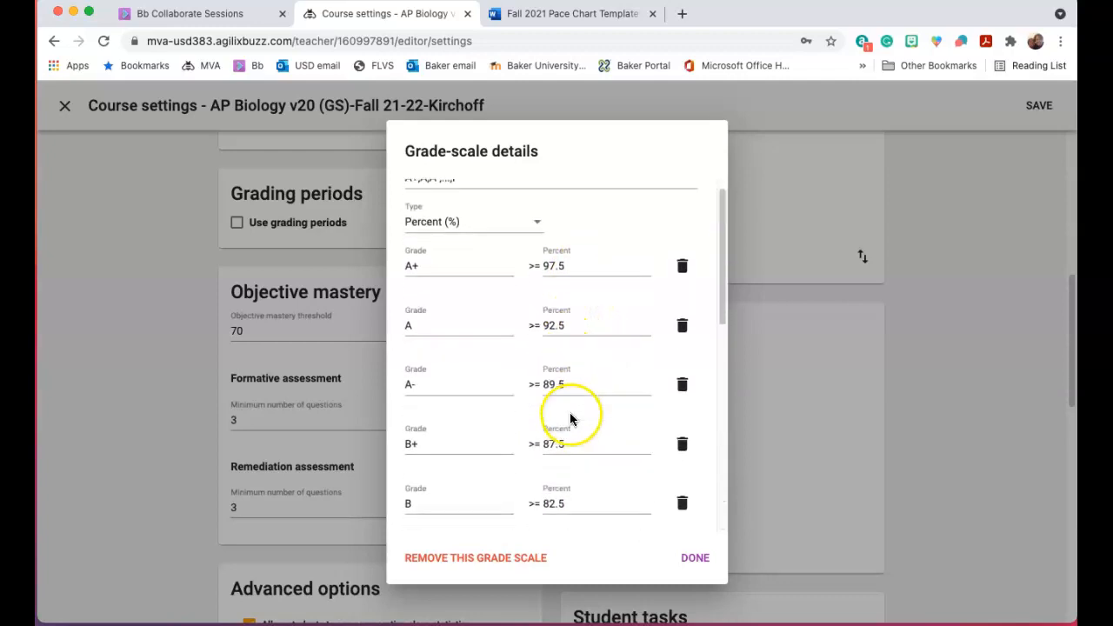
scroll(571, 419, "down", 7)
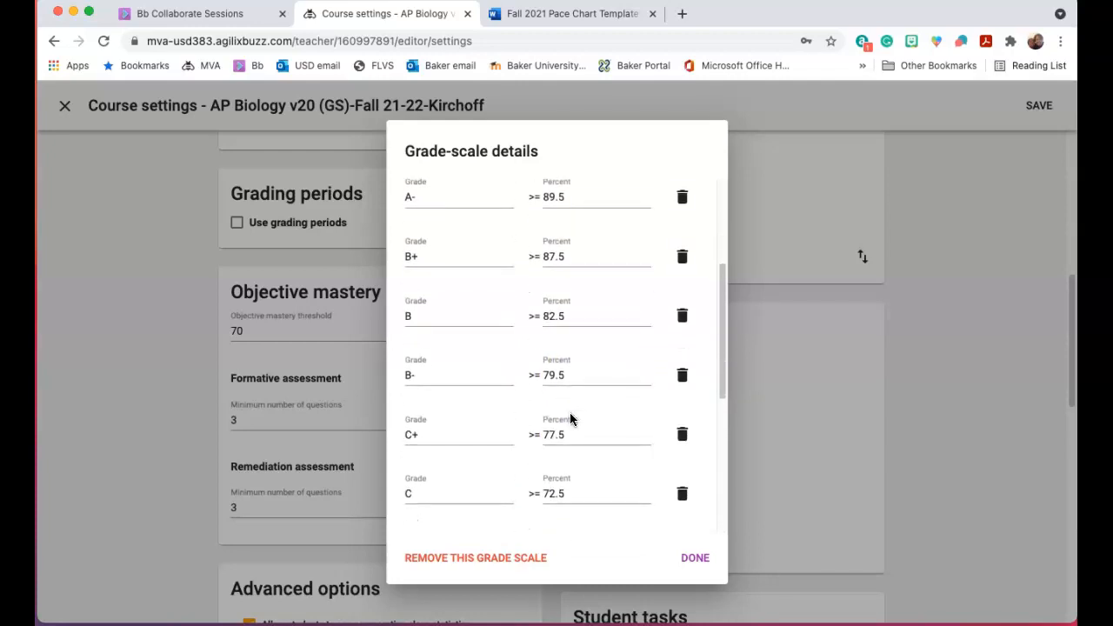
scroll(562, 441, "down", 4)
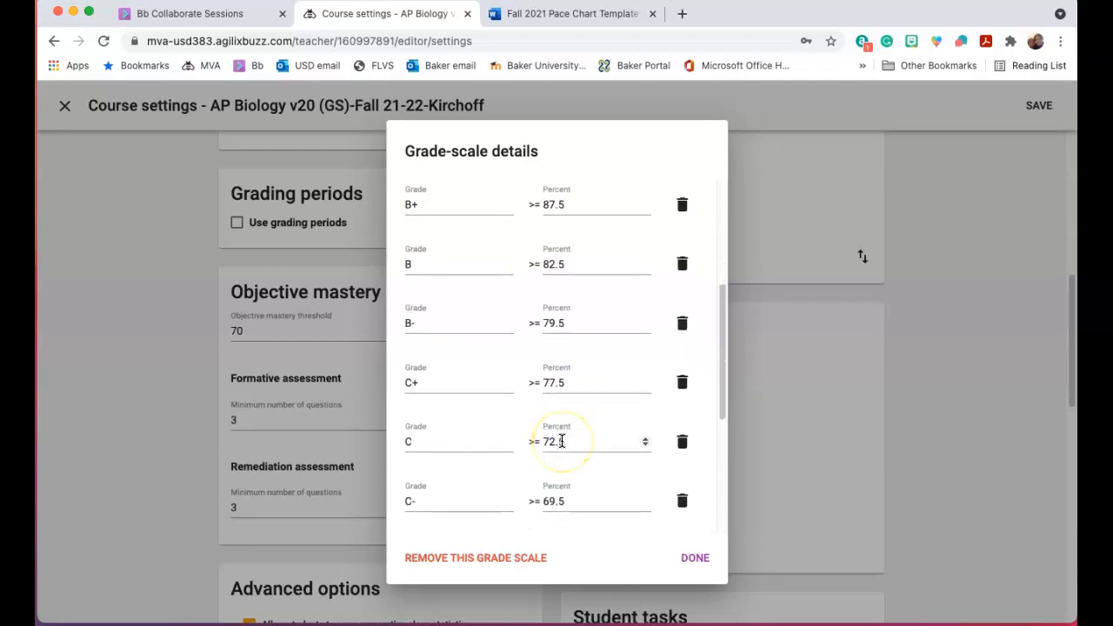
scroll(560, 440, "down", 1)
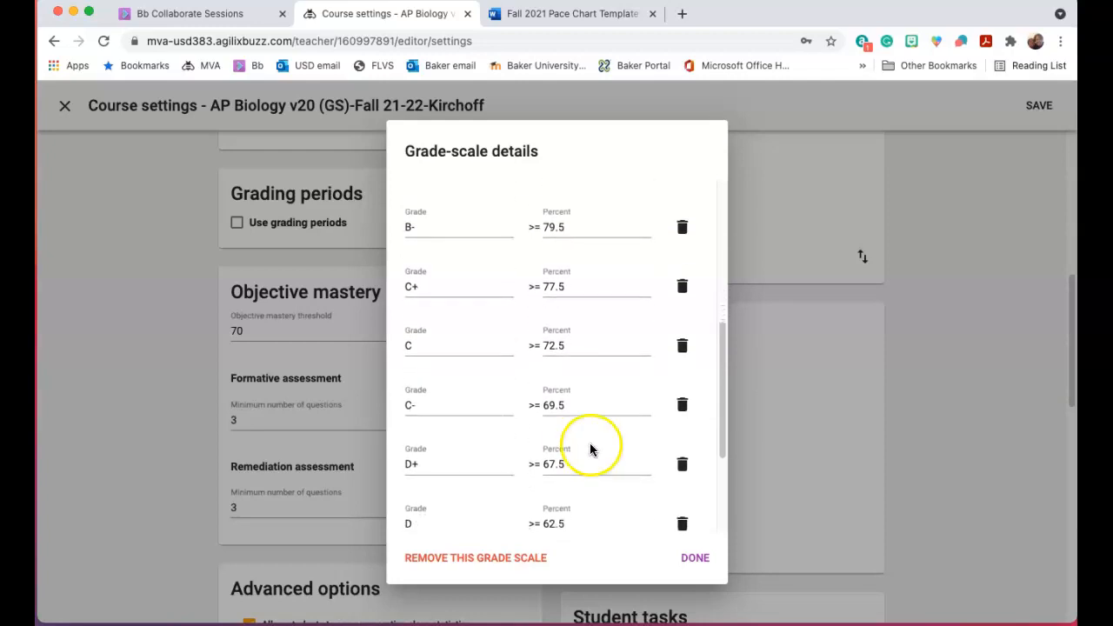
scroll(595, 446, "down", 2)
scroll(596, 450, "down", 1)
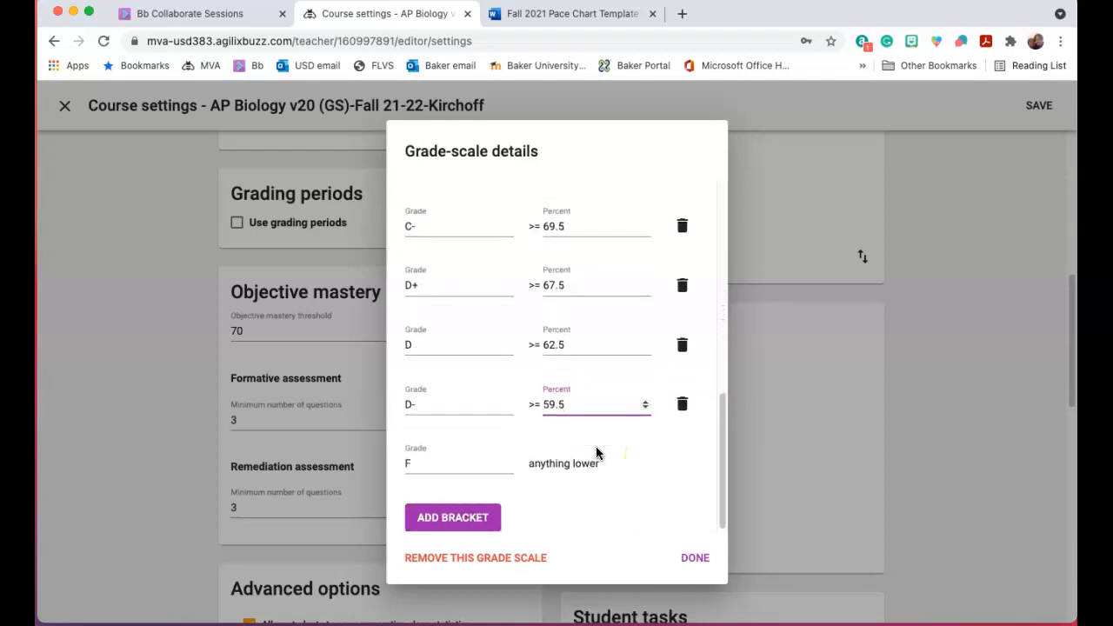
left_click(695, 560)
left_click(695, 560)
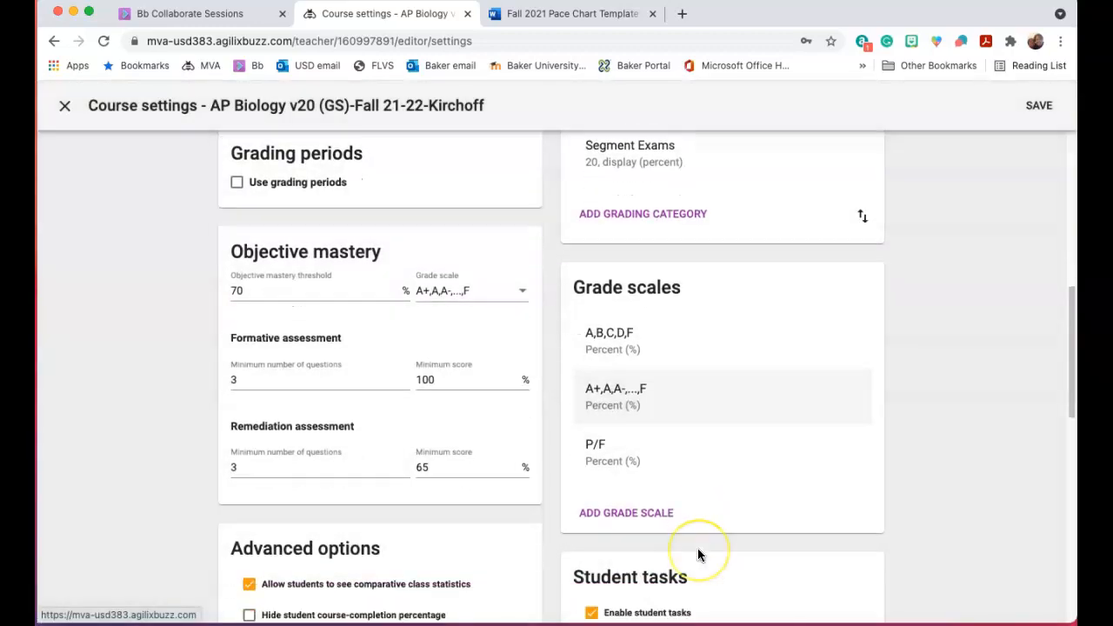
Step: Disable comparative class statistics for students and enable automatic zero scores for past-due activities in the advanced options
scroll(697, 554, "down", 1)
scroll(697, 554, "down", 1)
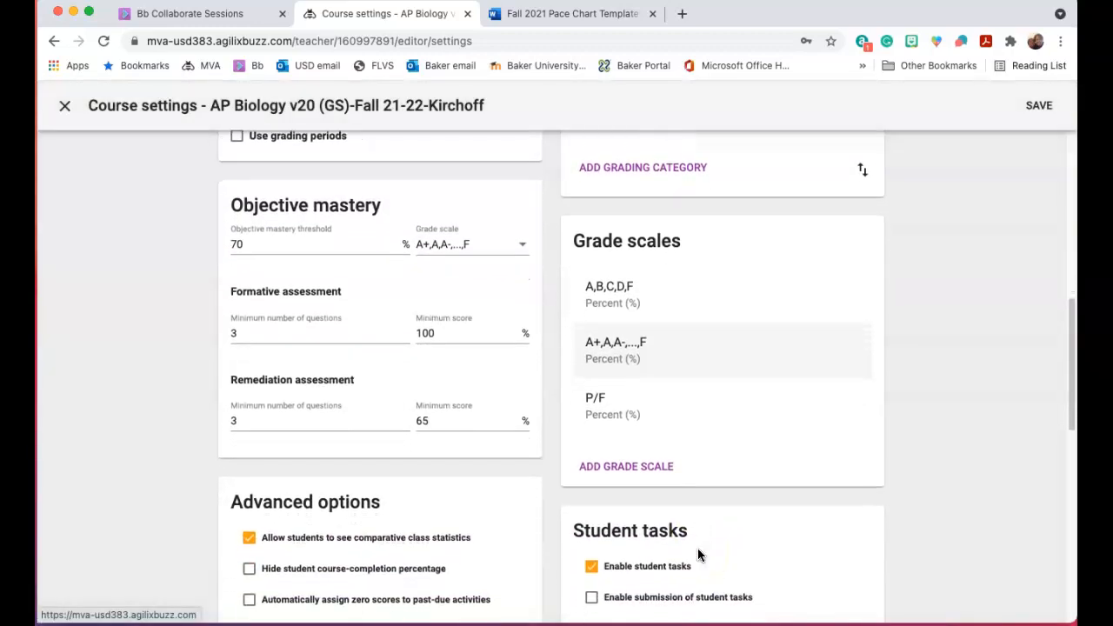
scroll(697, 554, "down", 3)
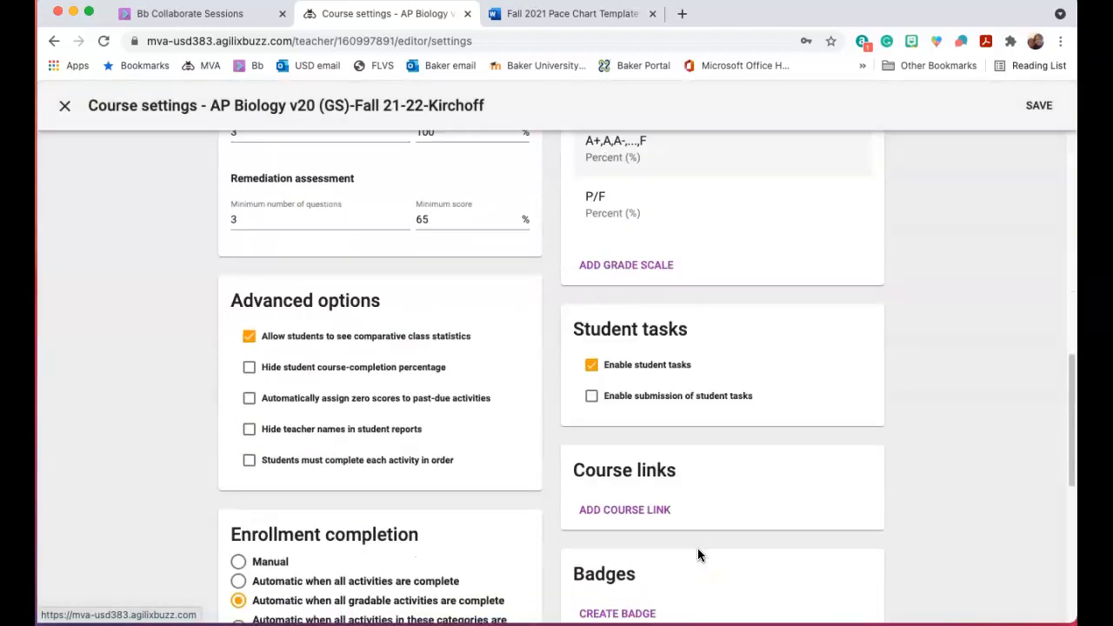
left_click(251, 339)
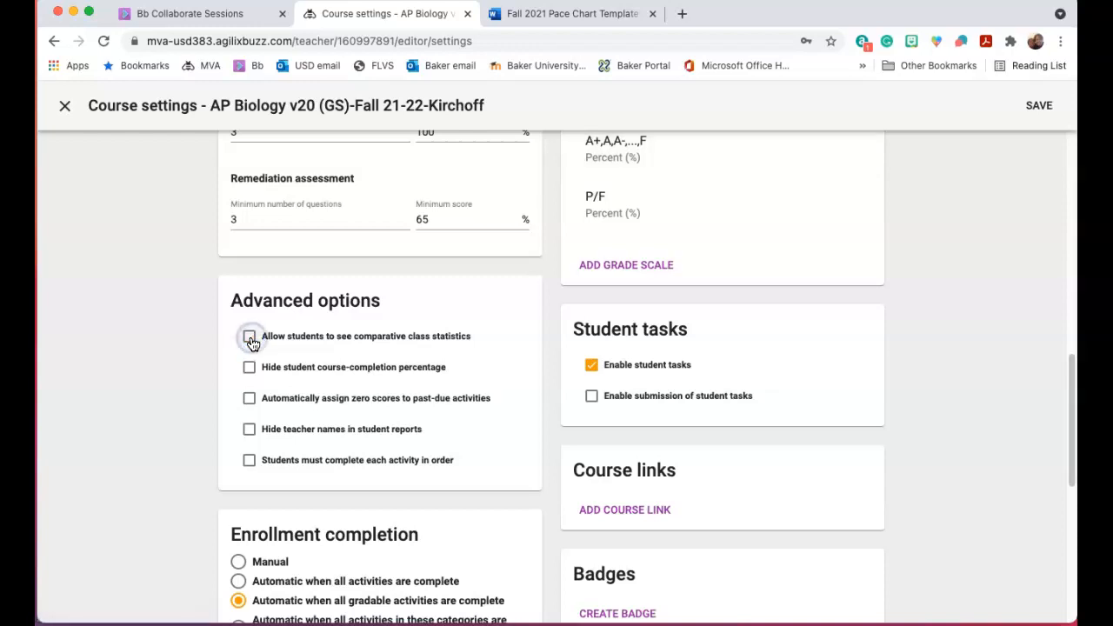
left_click(248, 406)
Step: Set the course's enrollment completion to Manual
scroll(360, 430, "down", 1)
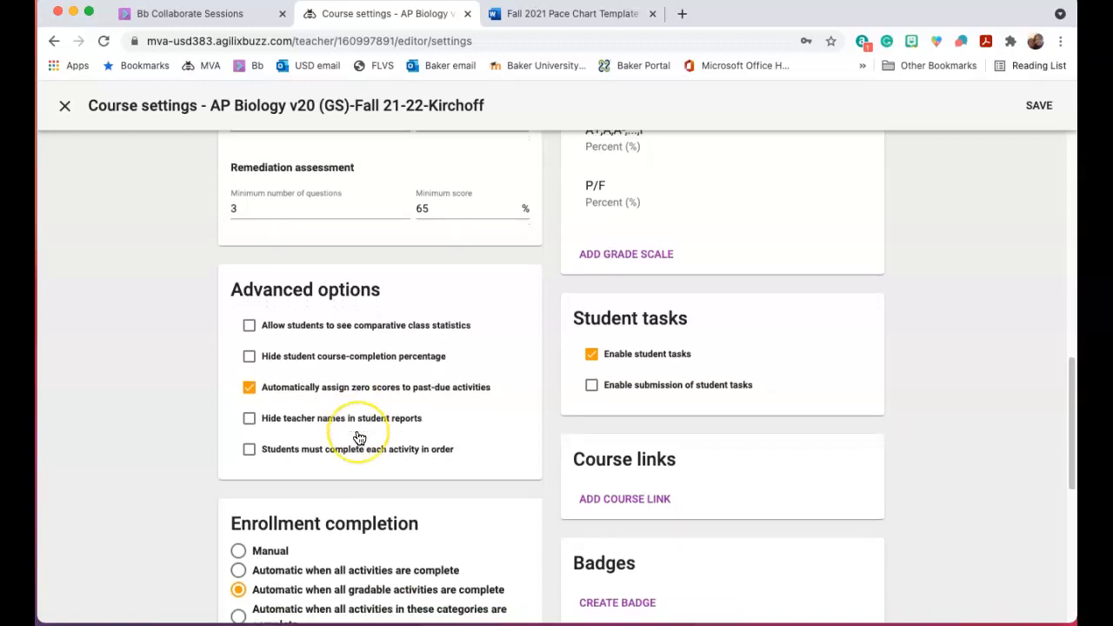
scroll(359, 436, "down", 3)
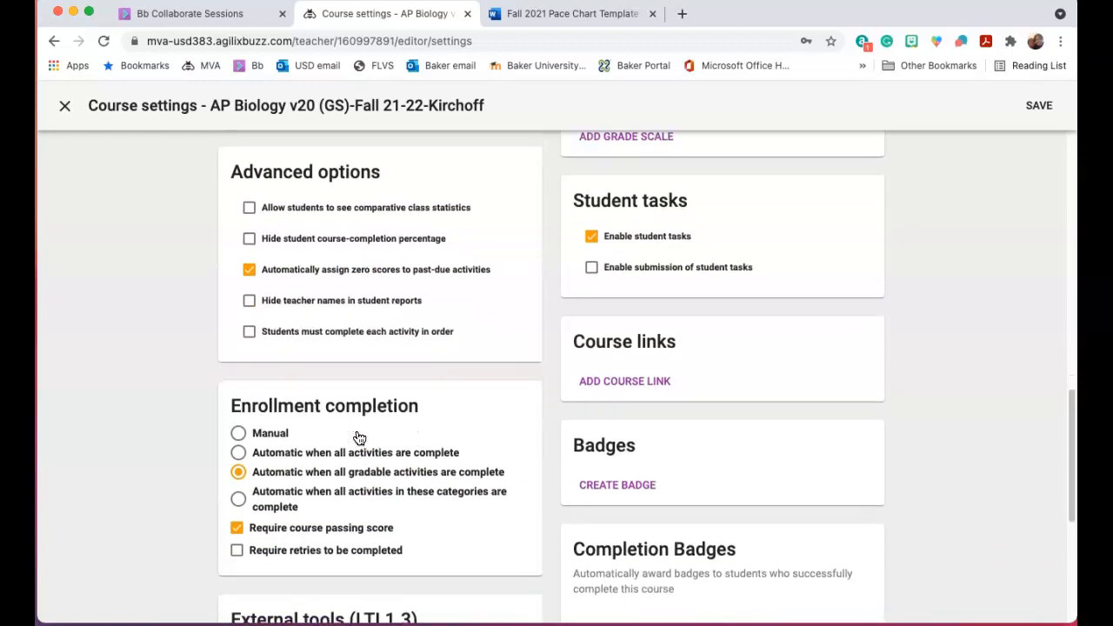
left_click(238, 439)
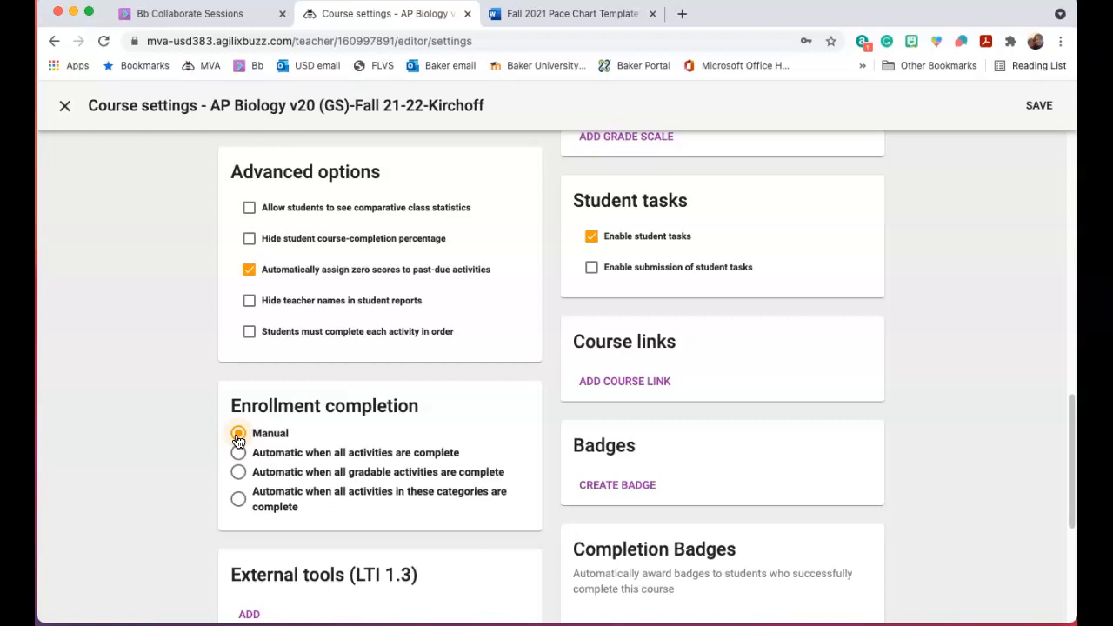
Step: Add a grading category named VClass Assignment, keeping its default weight and display options, and save the course settings
scroll(286, 459, "down", 2)
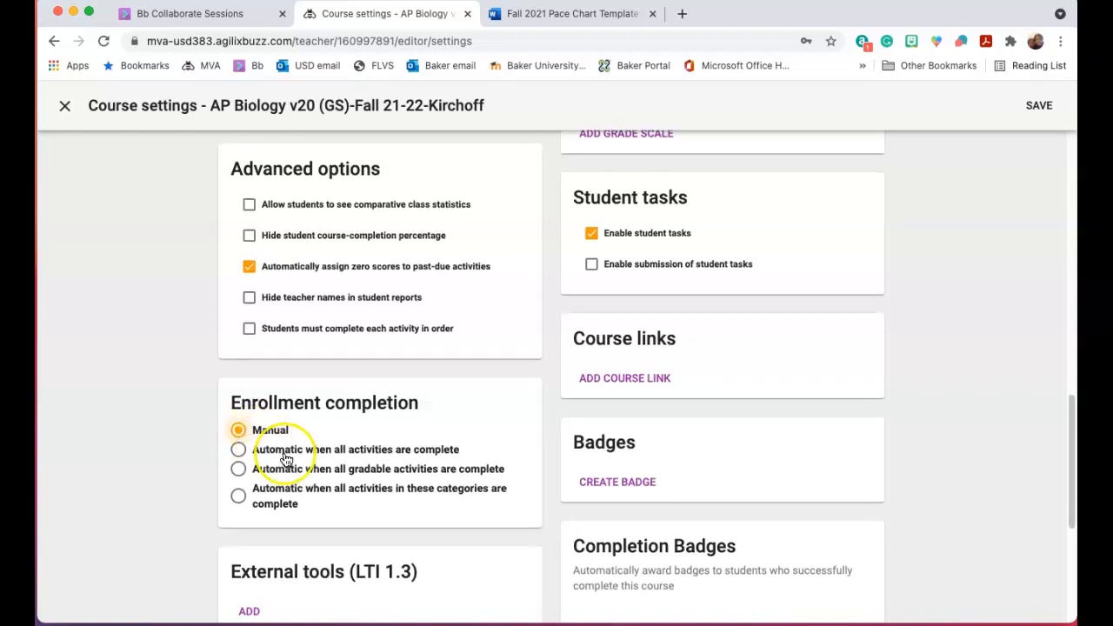
scroll(286, 459, "down", 5)
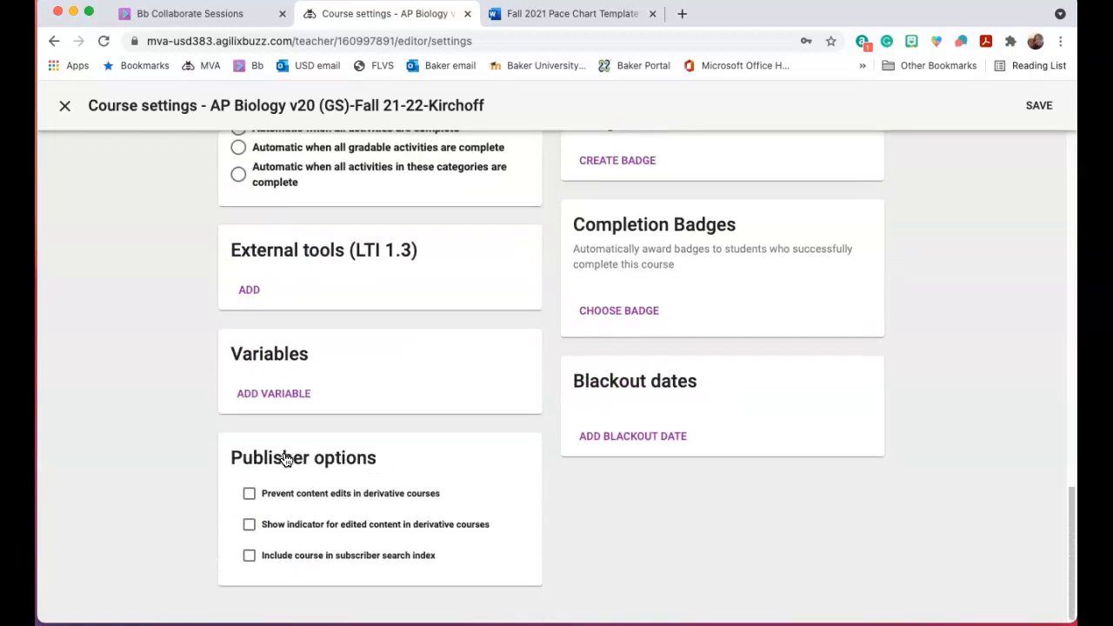
scroll(514, 489, "up", 14)
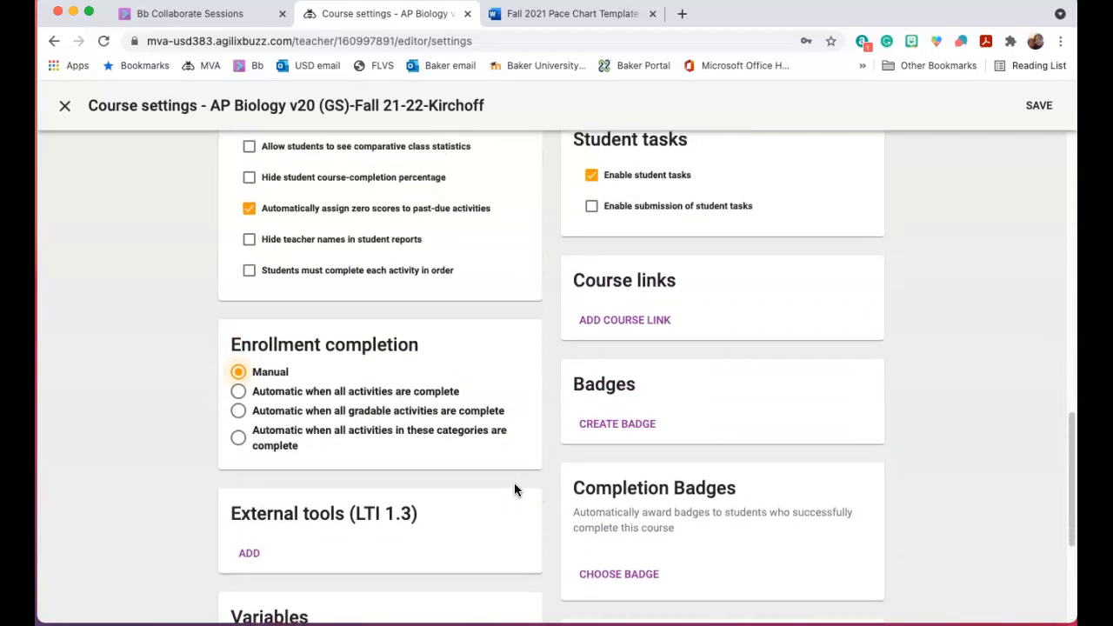
scroll(514, 489, "up", 4)
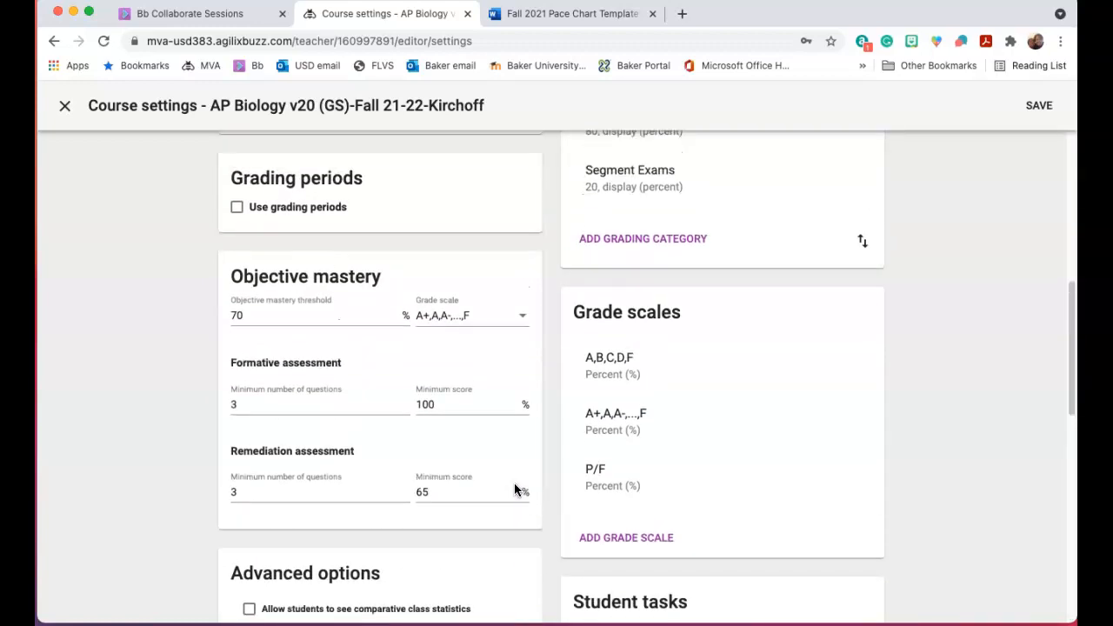
scroll(514, 490, "up", 4)
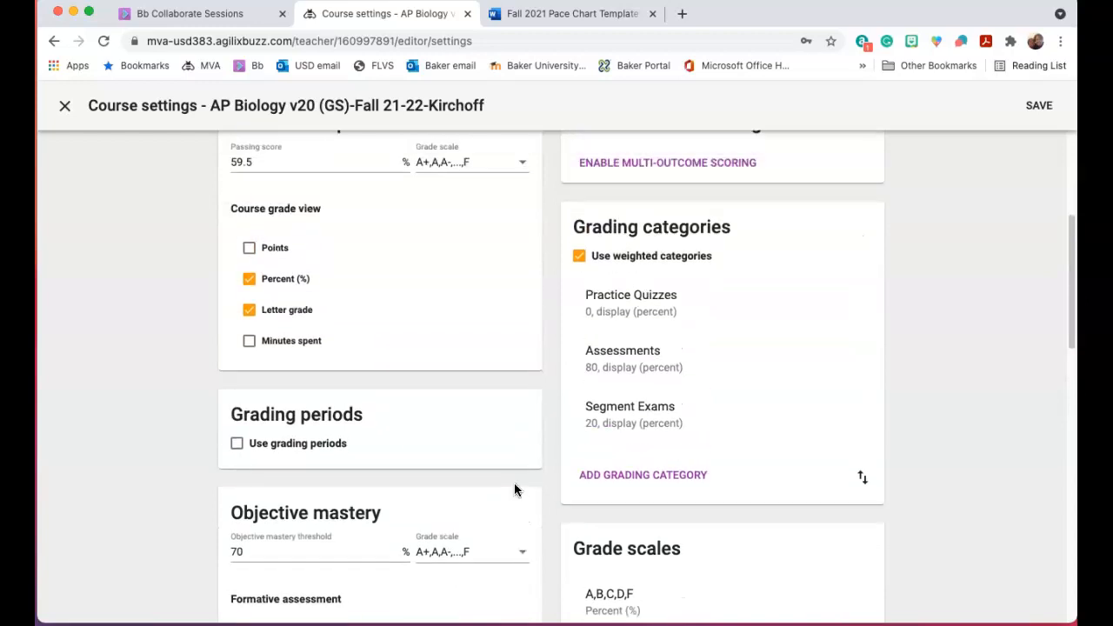
scroll(514, 490, "up", 1)
scroll(514, 490, "down", 2)
left_click(629, 538)
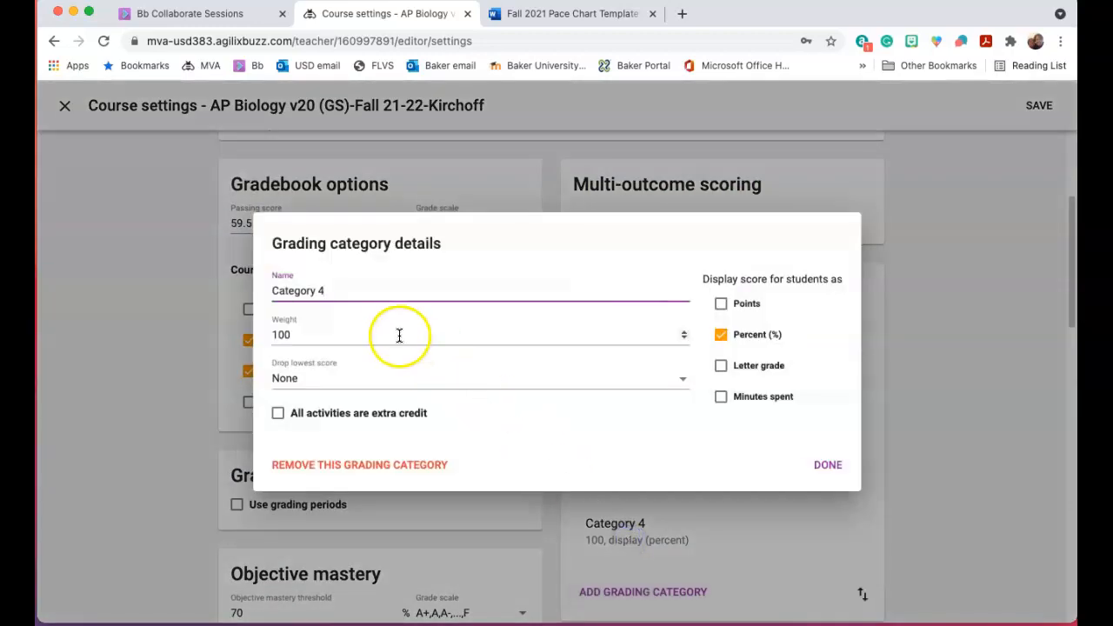
left_click_drag(344, 290, 263, 290)
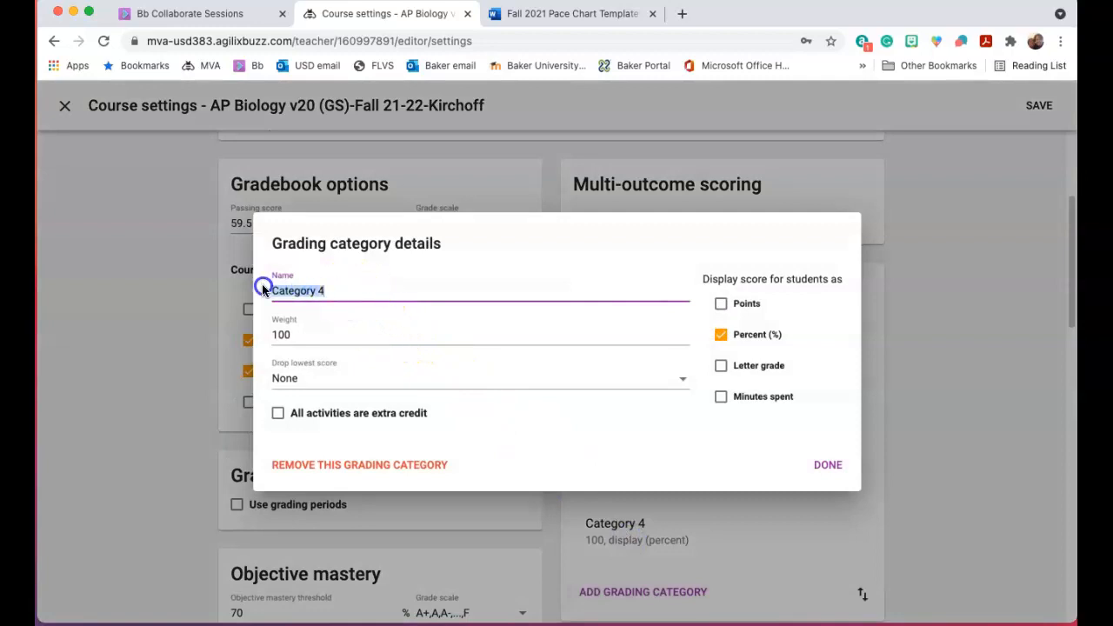
type("VClass Assignment")
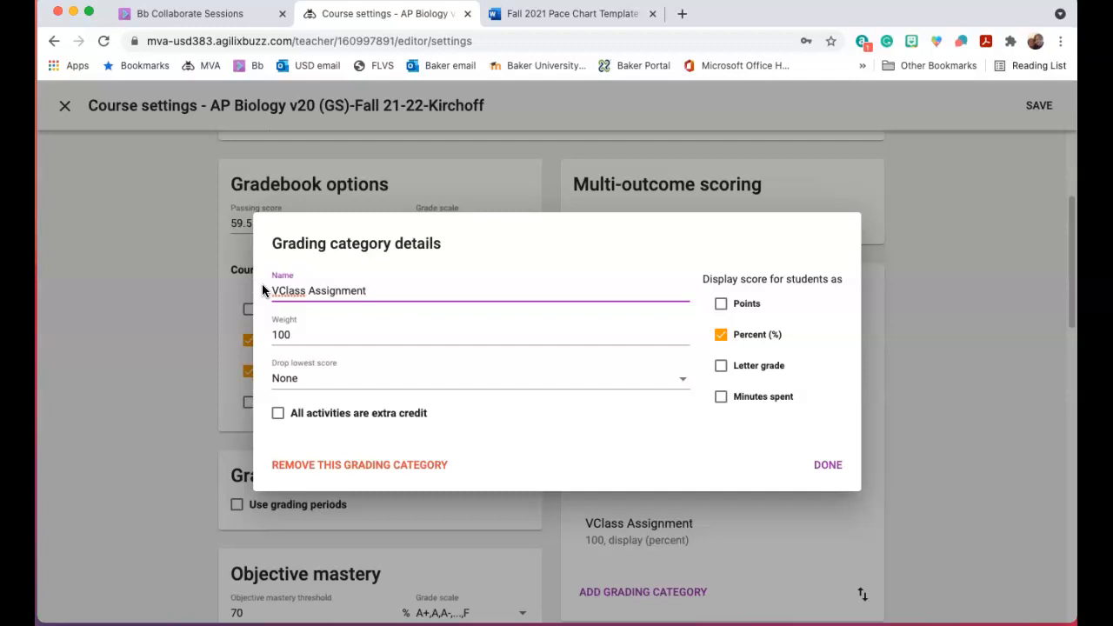
left_click(822, 476)
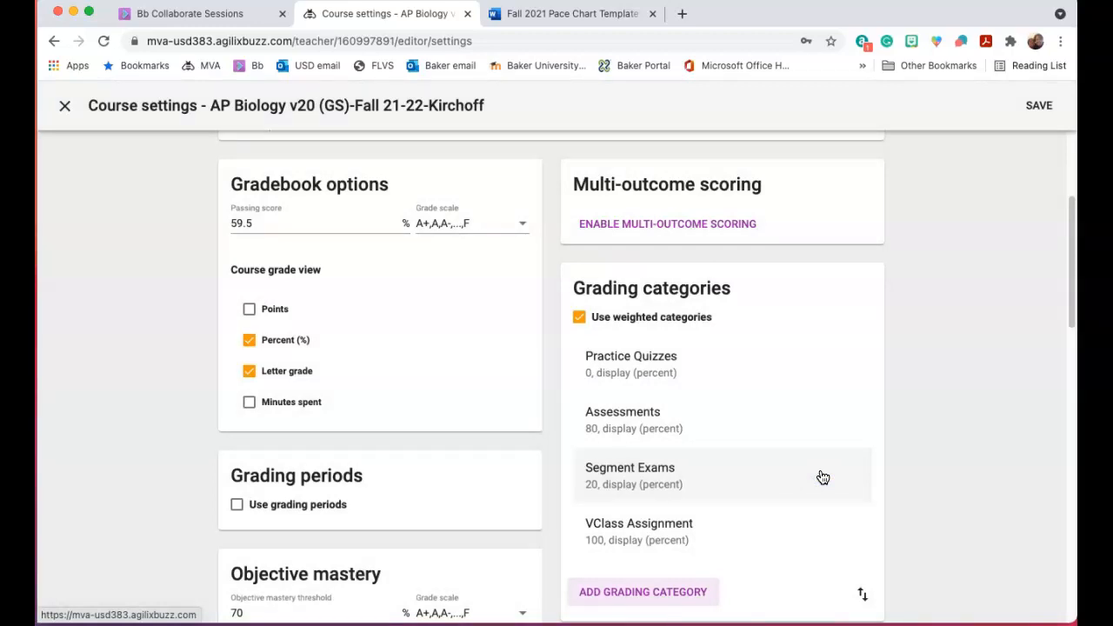
scroll(822, 477, "down", 3)
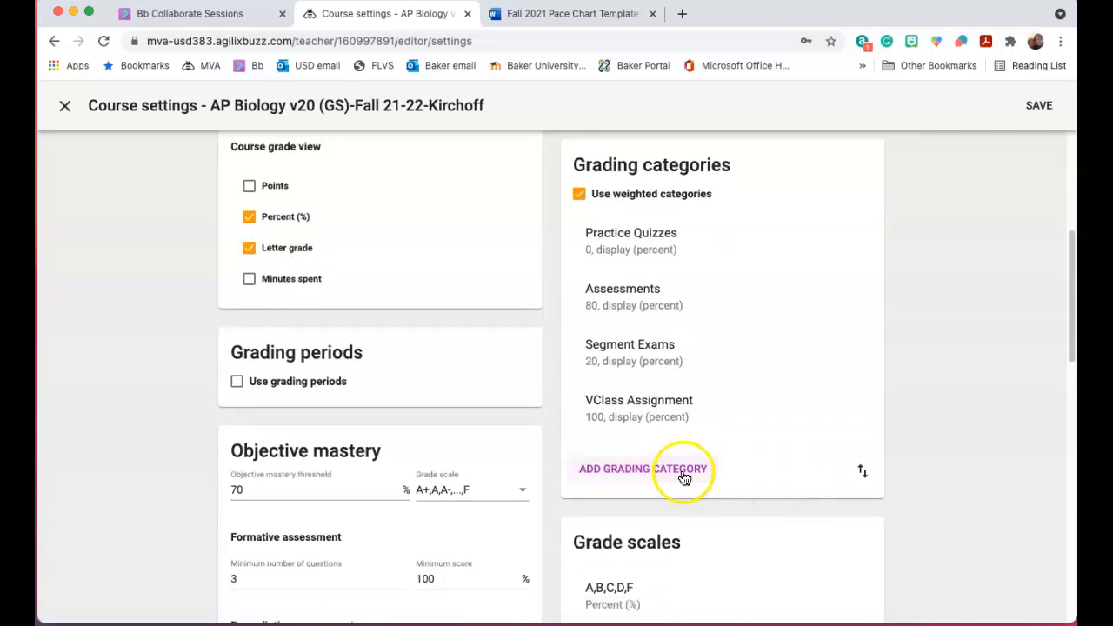
left_click(1032, 107)
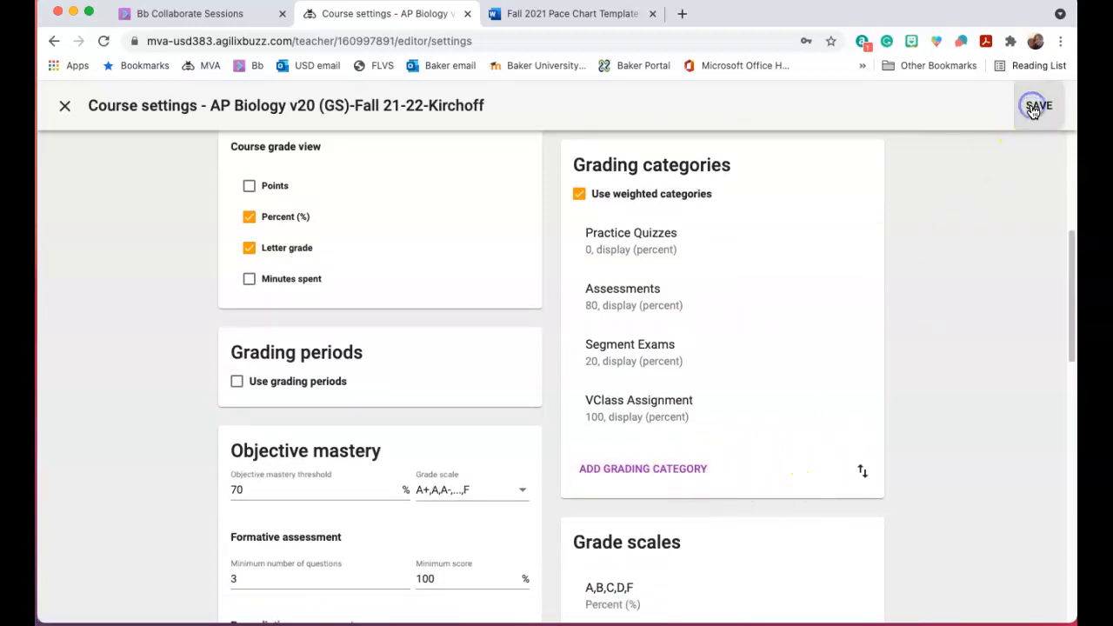